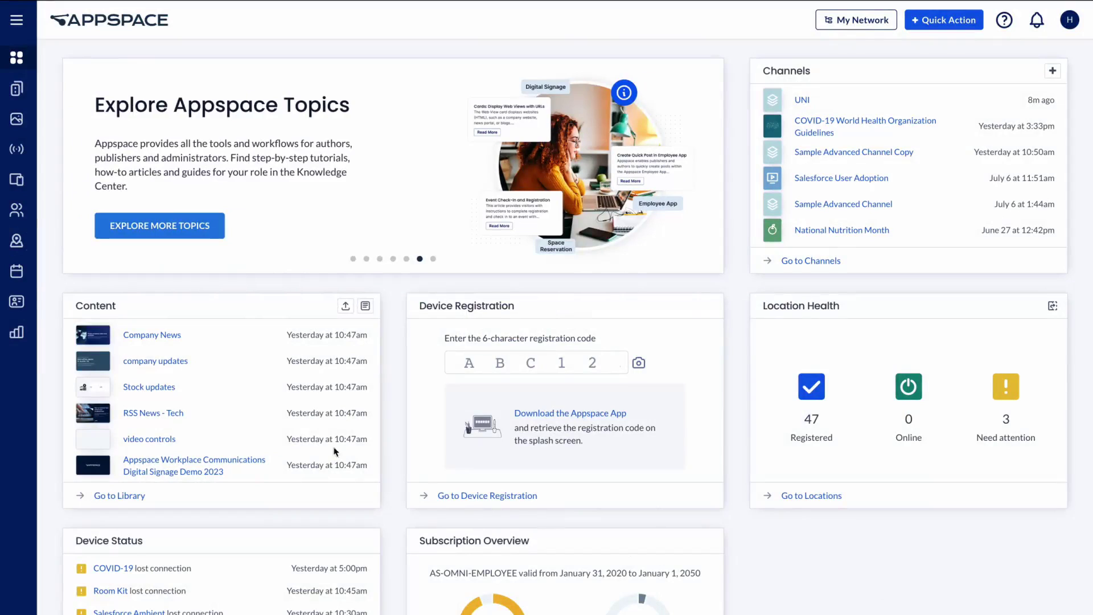
Upload the Appspace_Dallas.svg floor plan to the Dallas building in Locations.
left_click(17, 242)
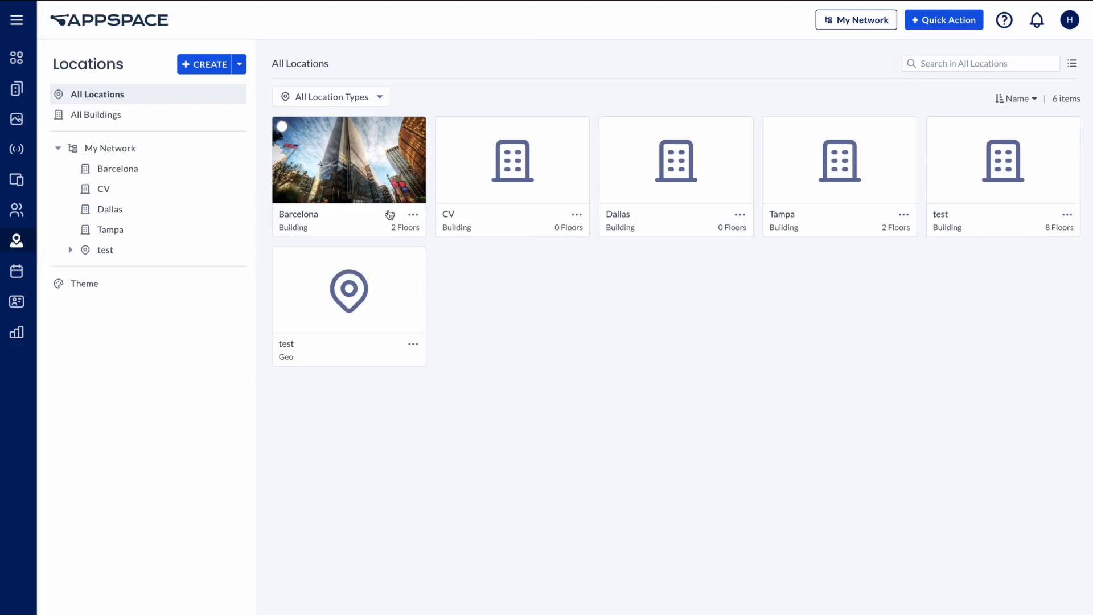
left_click(642, 174)
left_click(644, 486)
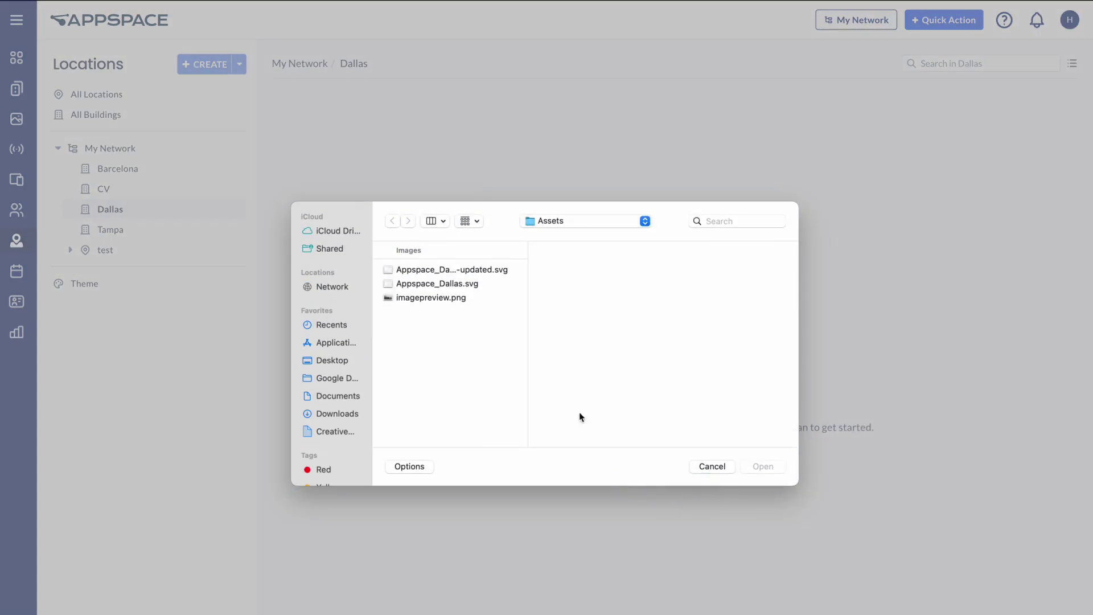
left_click(459, 284)
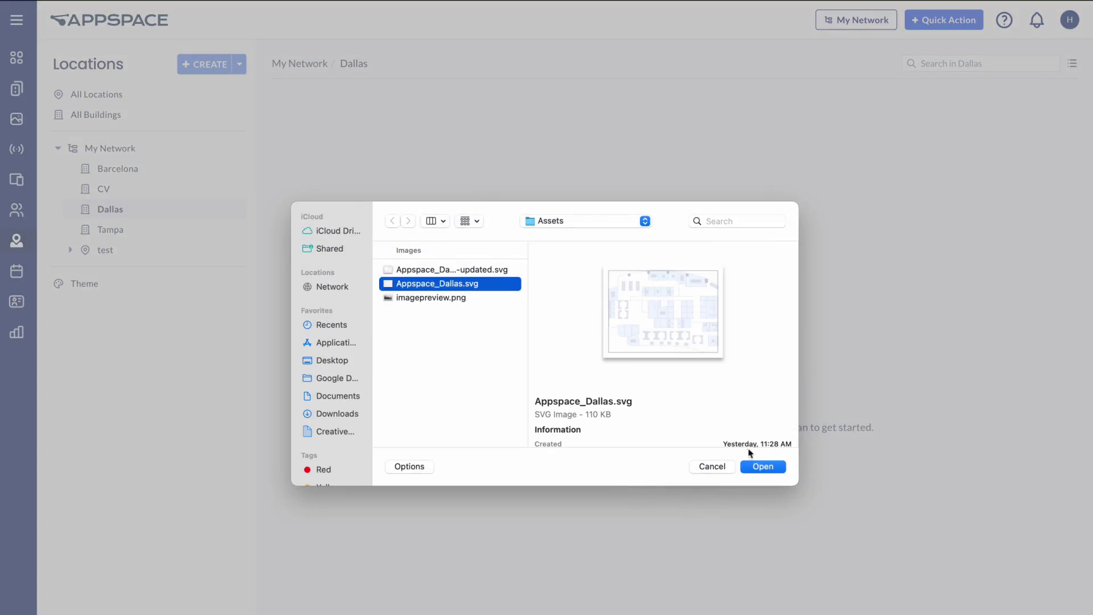
left_click(757, 469)
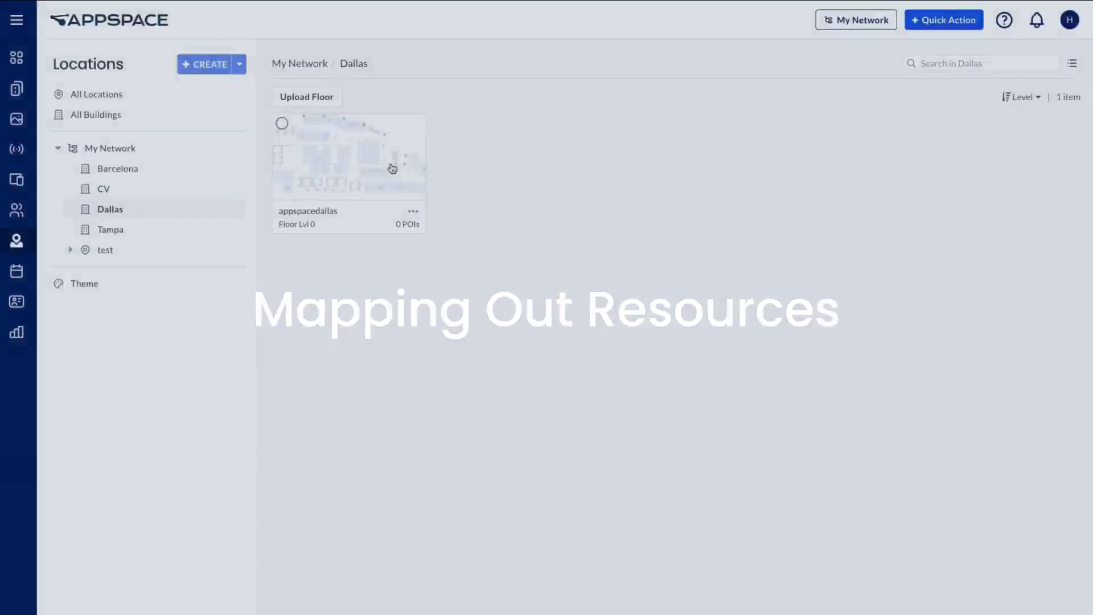
Open the appspacedallas floor map and auto-trace a Desk on the upper-right seat of the desk cluster nearest the enclosed rooms.
left_click(391, 162)
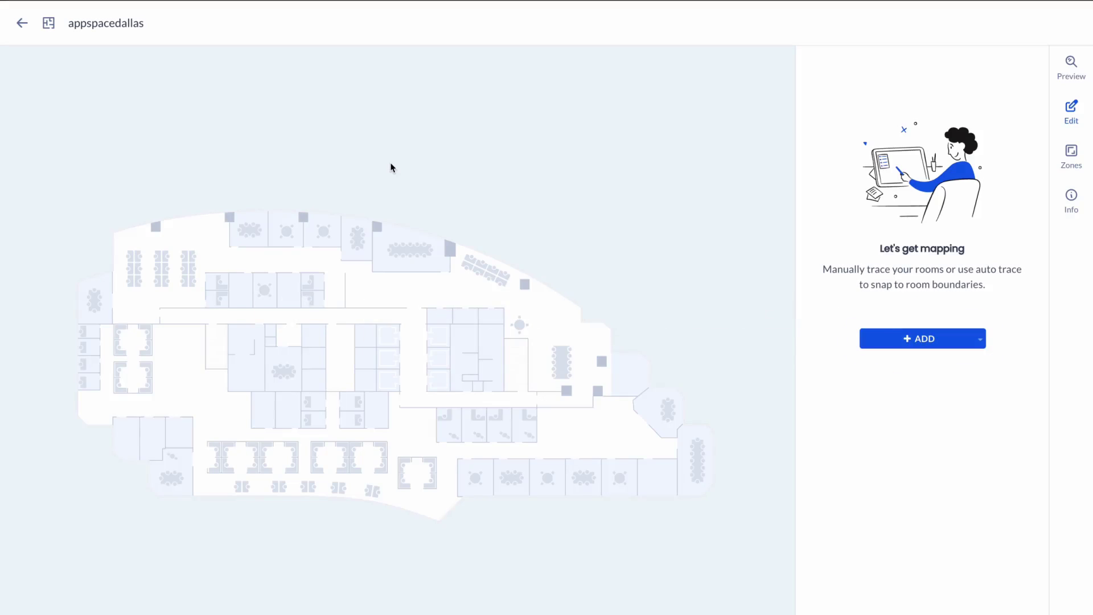
left_click(980, 340)
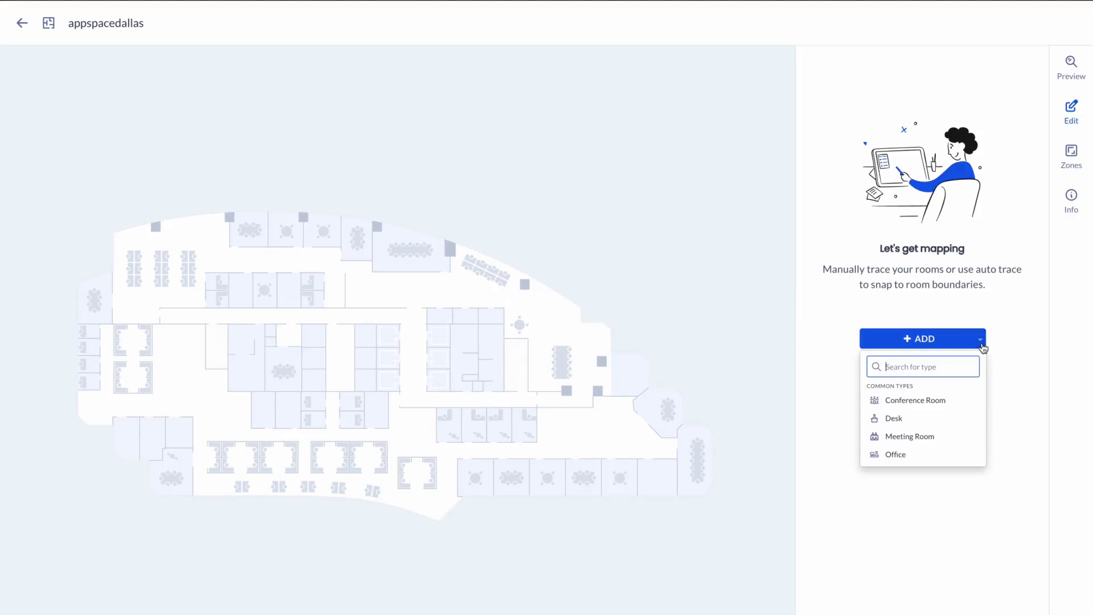
left_click(919, 420)
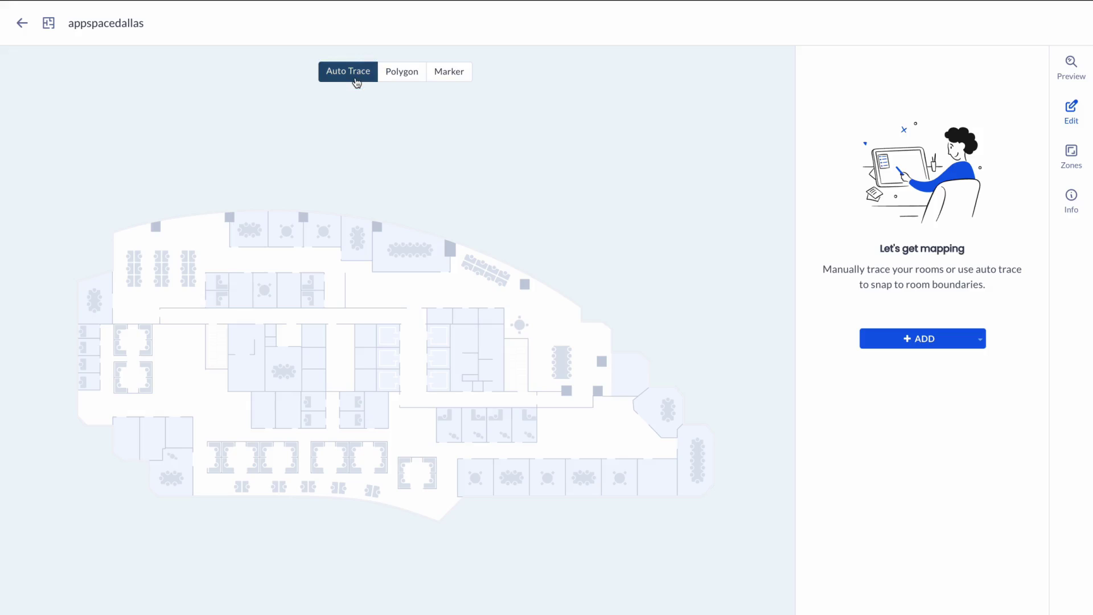
left_click(405, 84)
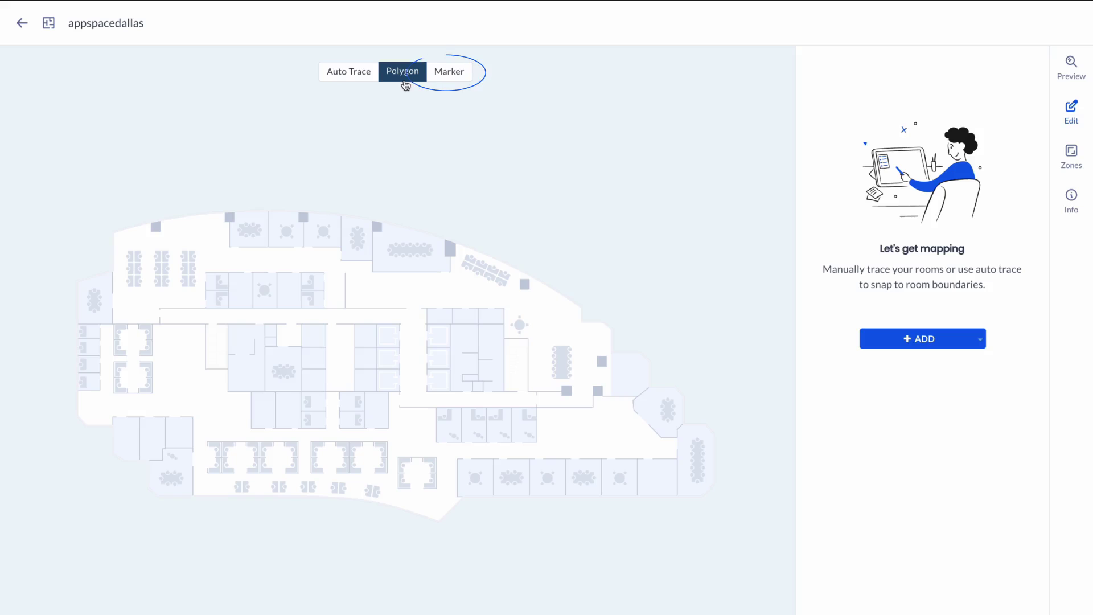
left_click(448, 84)
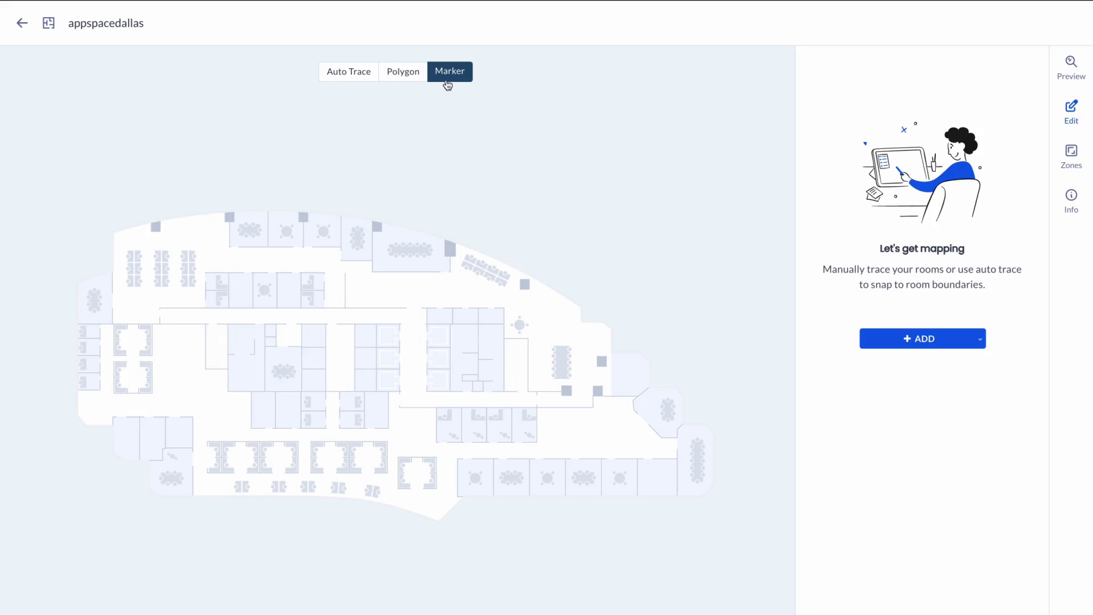
left_click(353, 77)
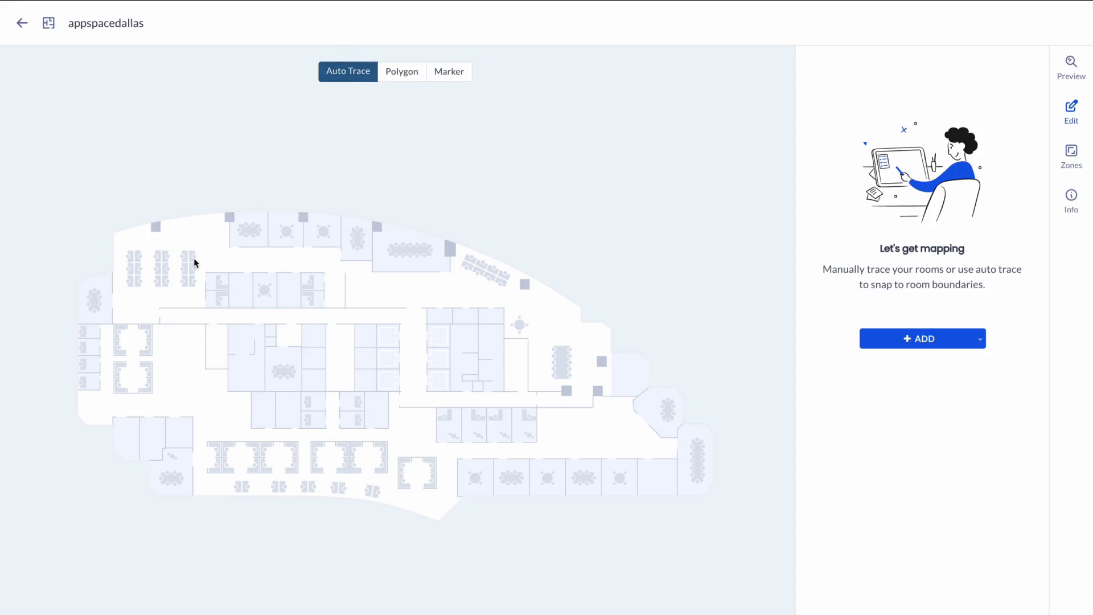
scroll(195, 262, "up", 5)
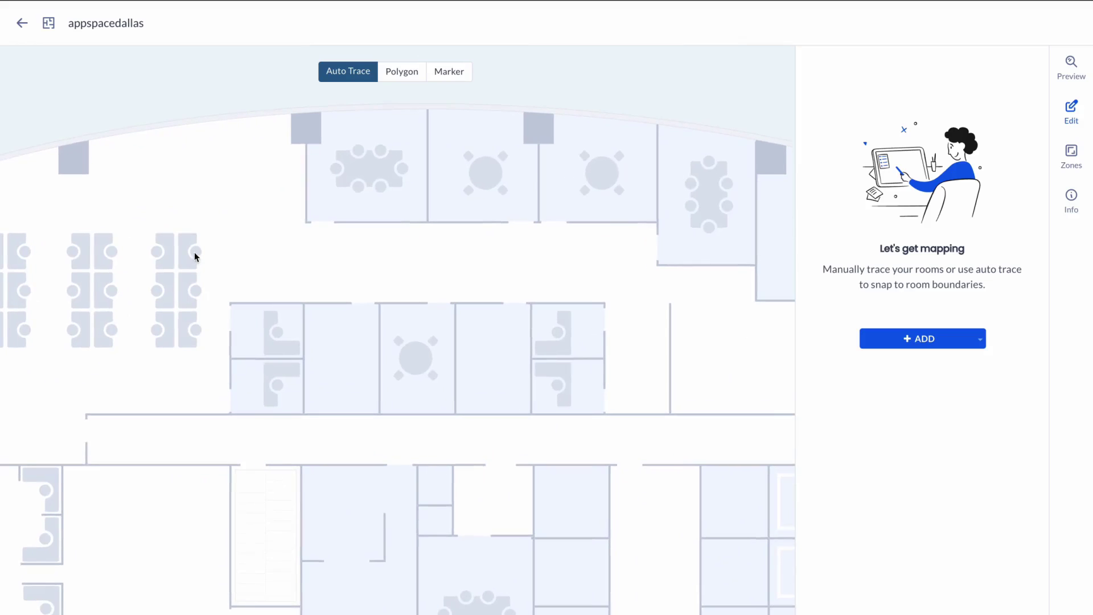
left_click(195, 252)
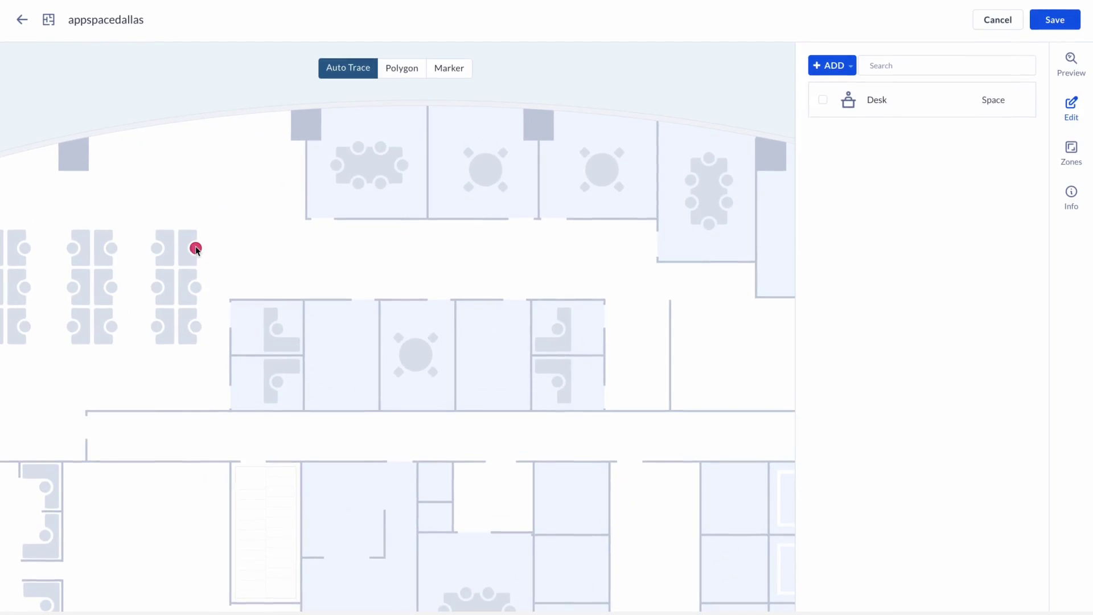
Open the traced desk's properties and examine its general settings, including the name, type, room and capacity options.
left_click(934, 105)
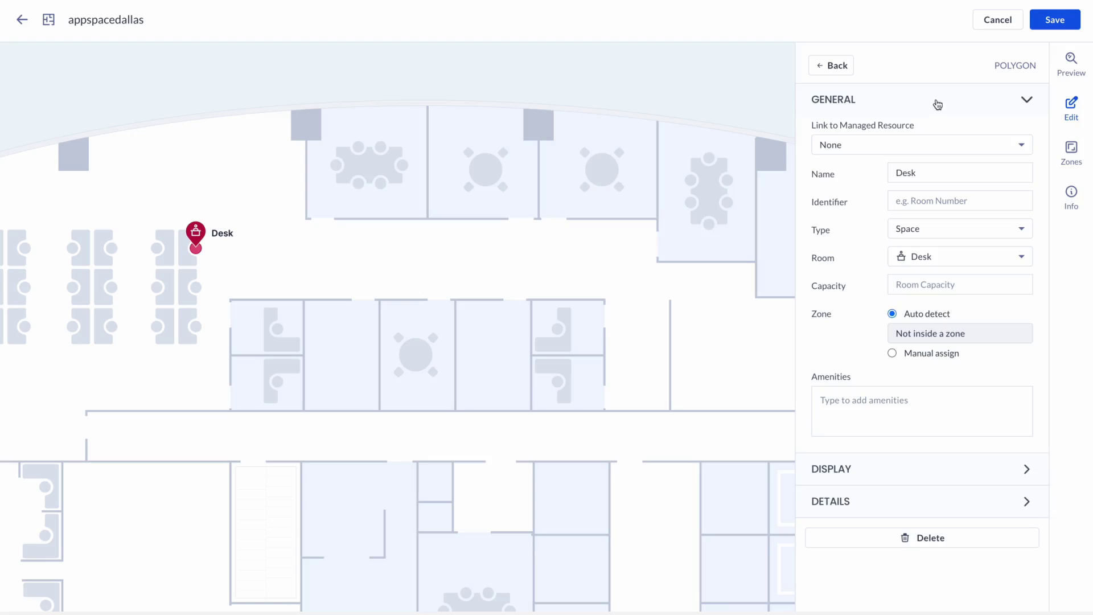
left_click(960, 174)
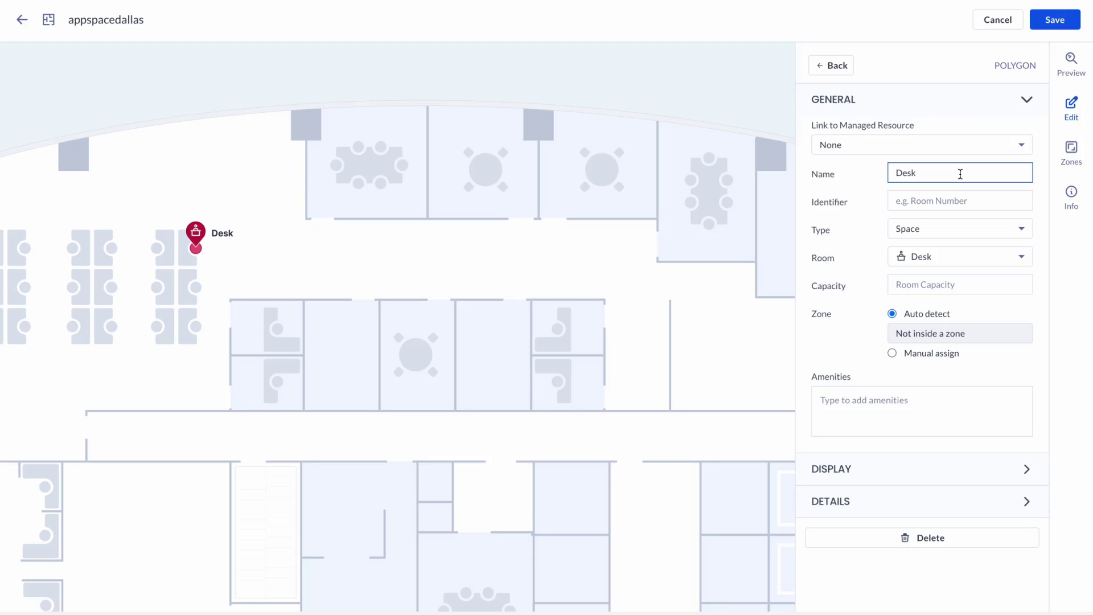
left_click(1025, 230)
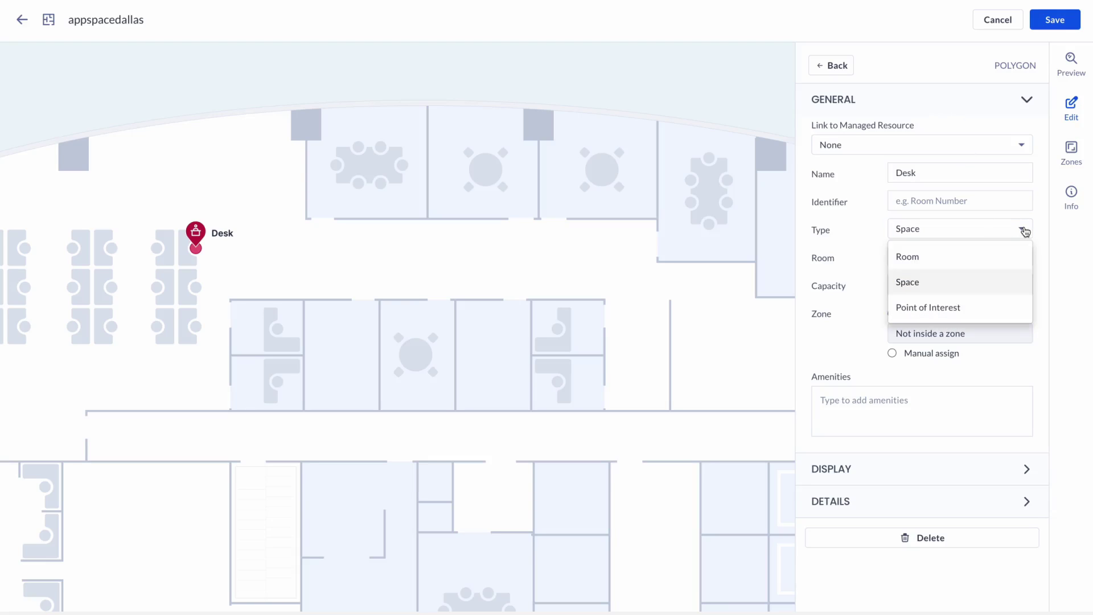
left_click(1025, 231)
left_click(1025, 259)
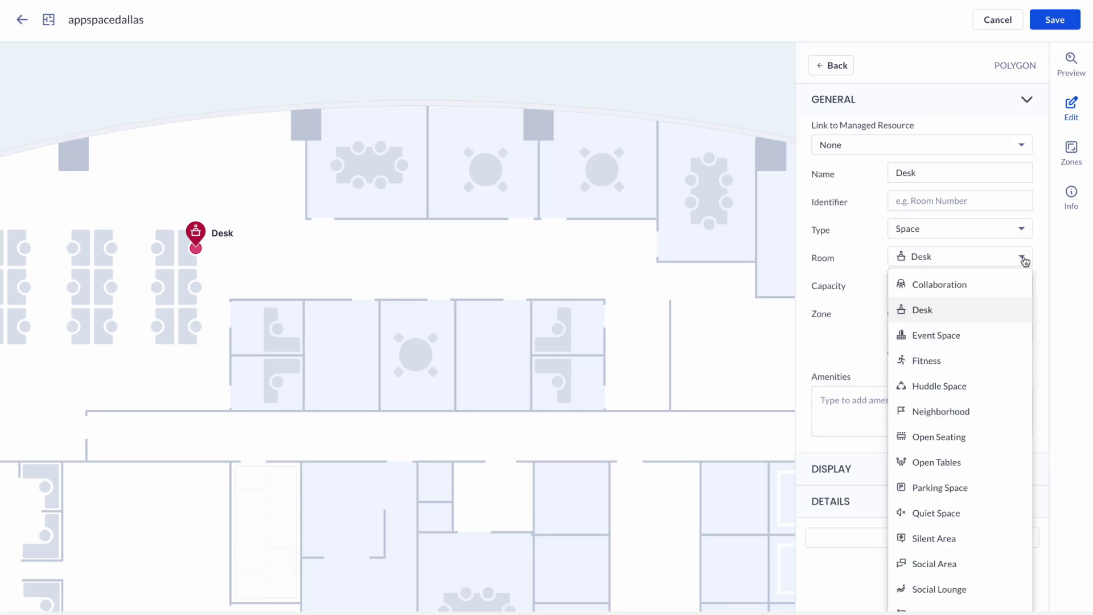
left_click(1024, 259)
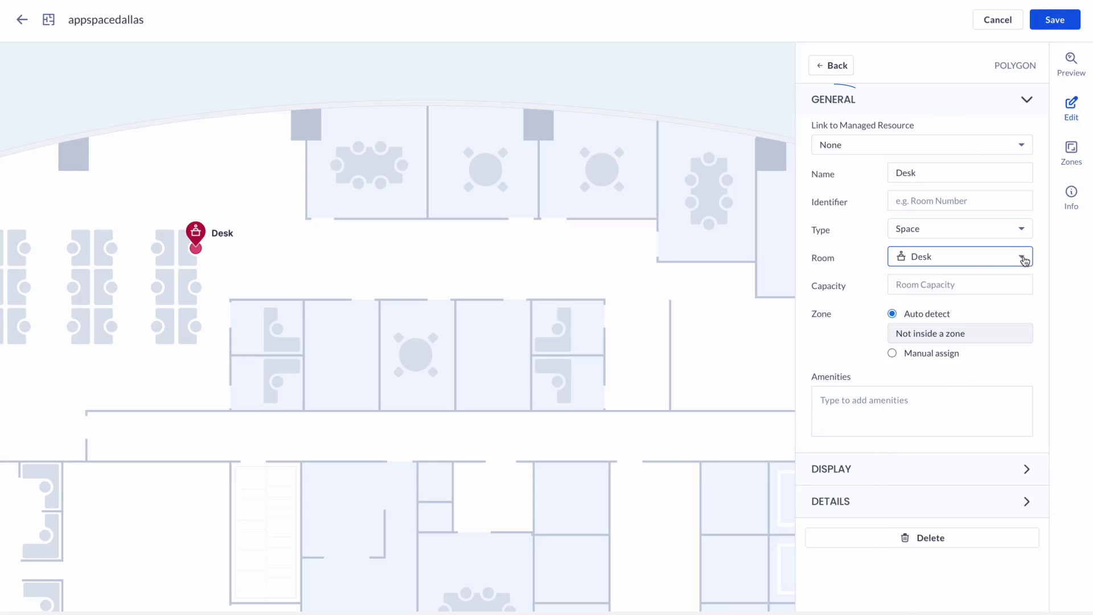
left_click(1037, 262)
left_click(978, 283)
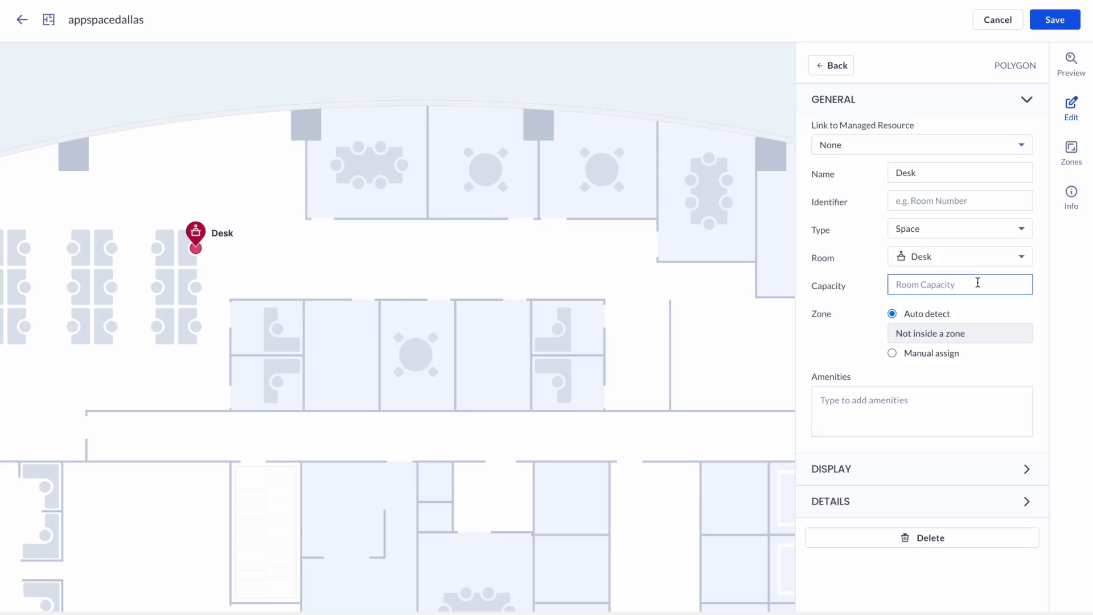
left_click(1017, 312)
Set the desk's label display to Auto show based on type and its fill color to #cf1818ff.
left_click(1025, 471)
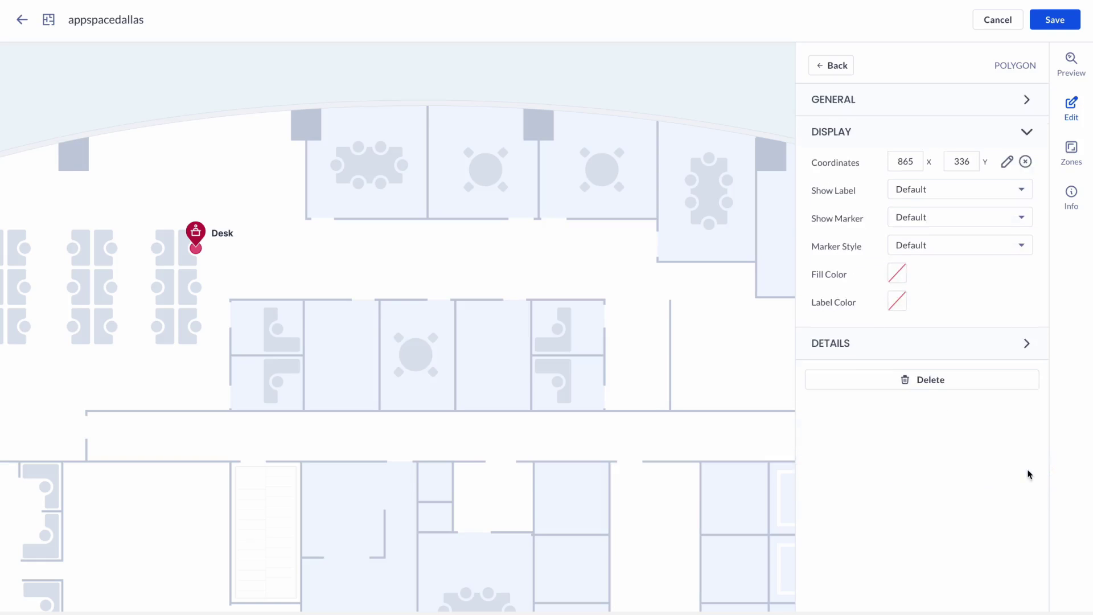
left_click(977, 192)
left_click(972, 240)
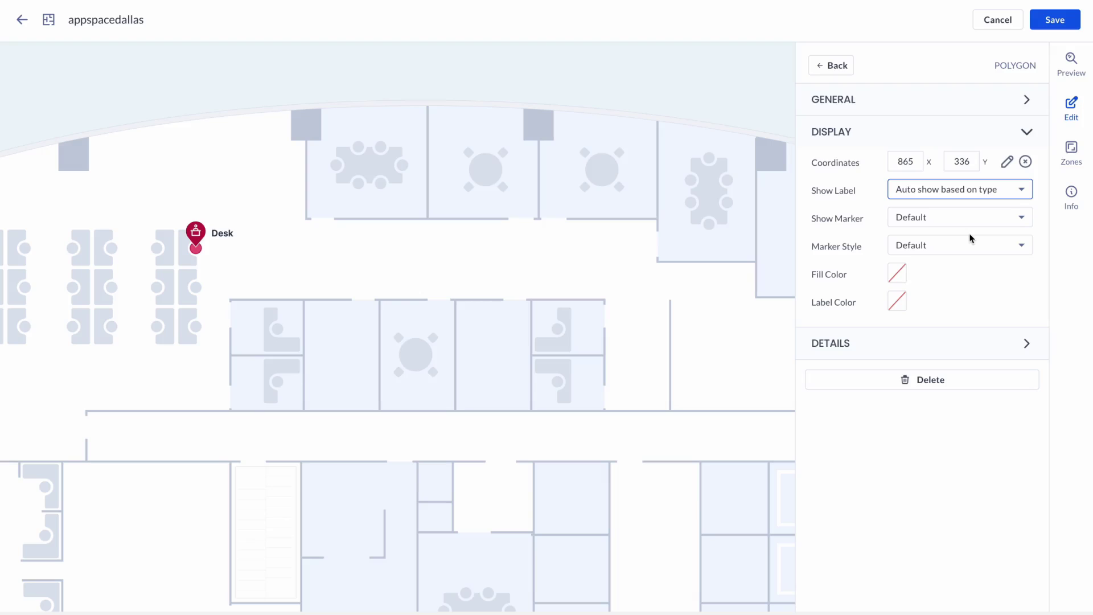
left_click(896, 274)
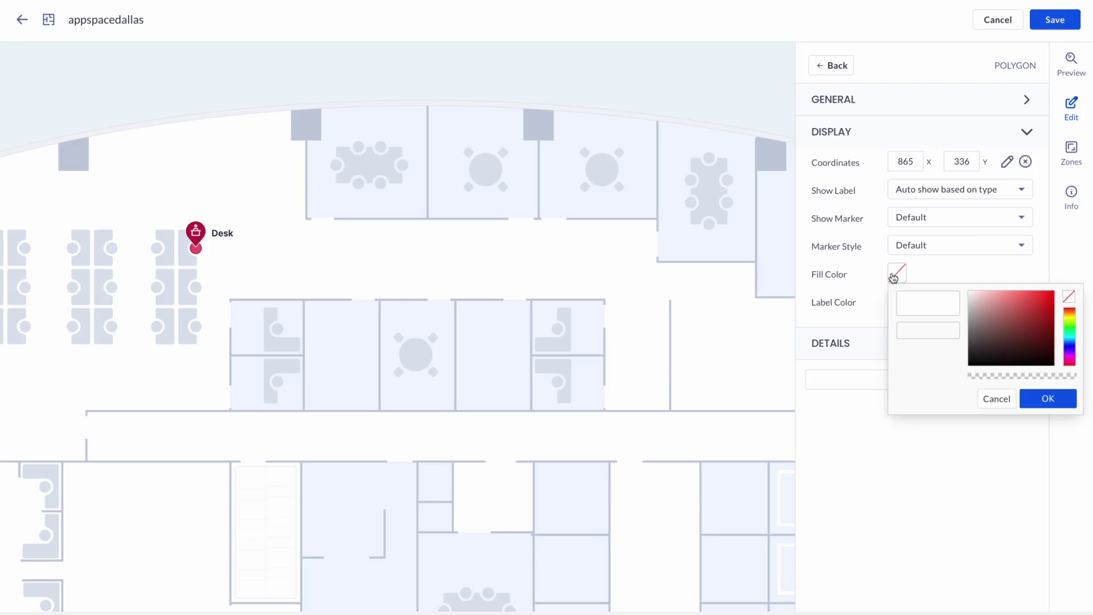
left_click(1044, 304)
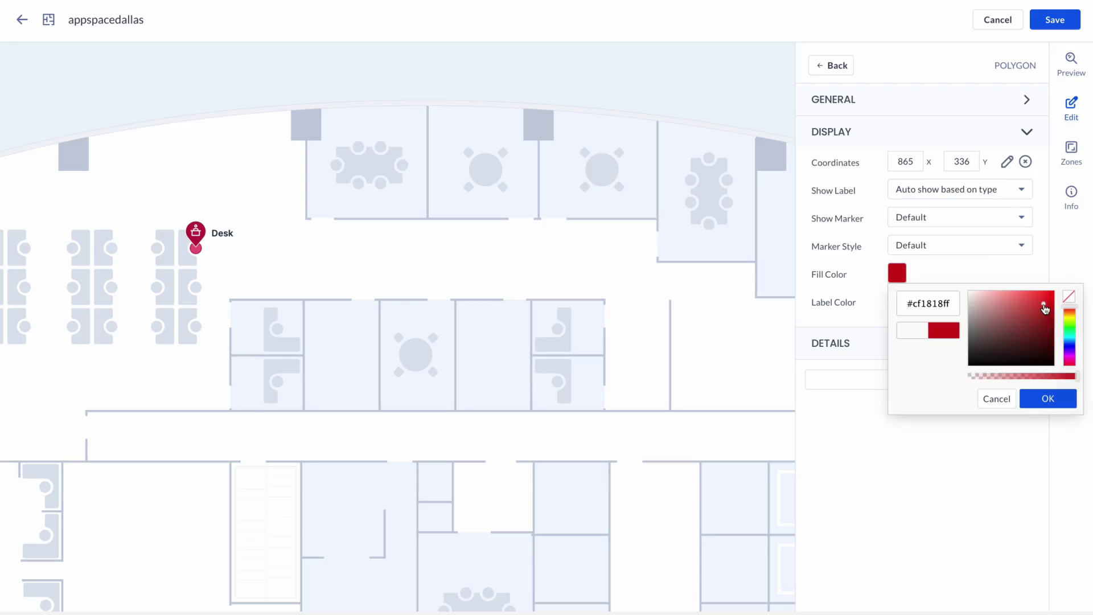
left_click(1055, 401)
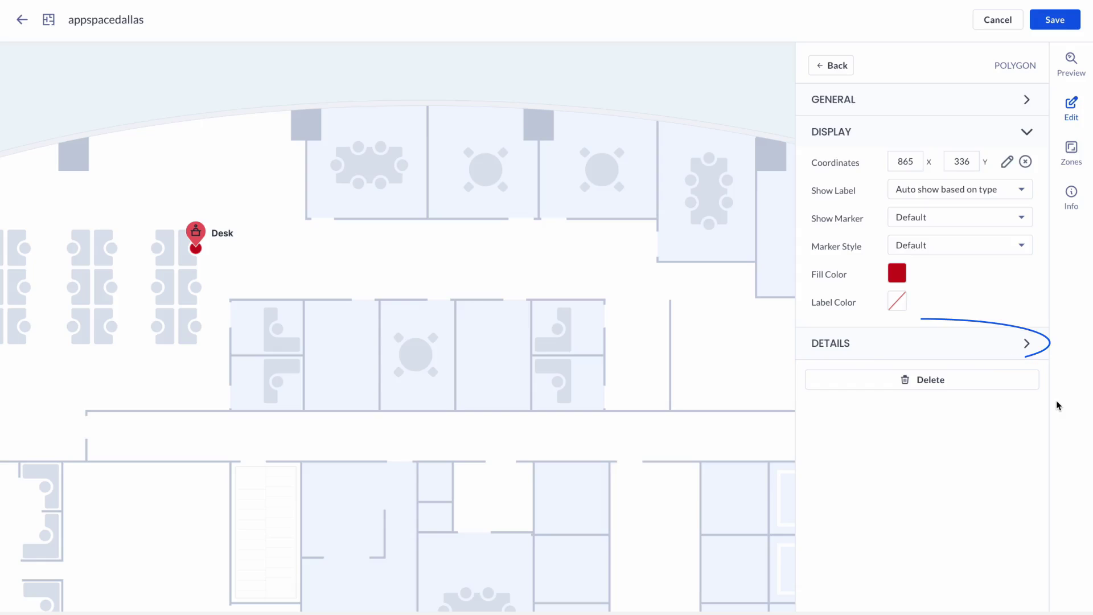
Add the note "Workstation" and the photo imagepreview.png to the desk's details, and save the floor map.
left_click(1026, 343)
left_click(913, 285)
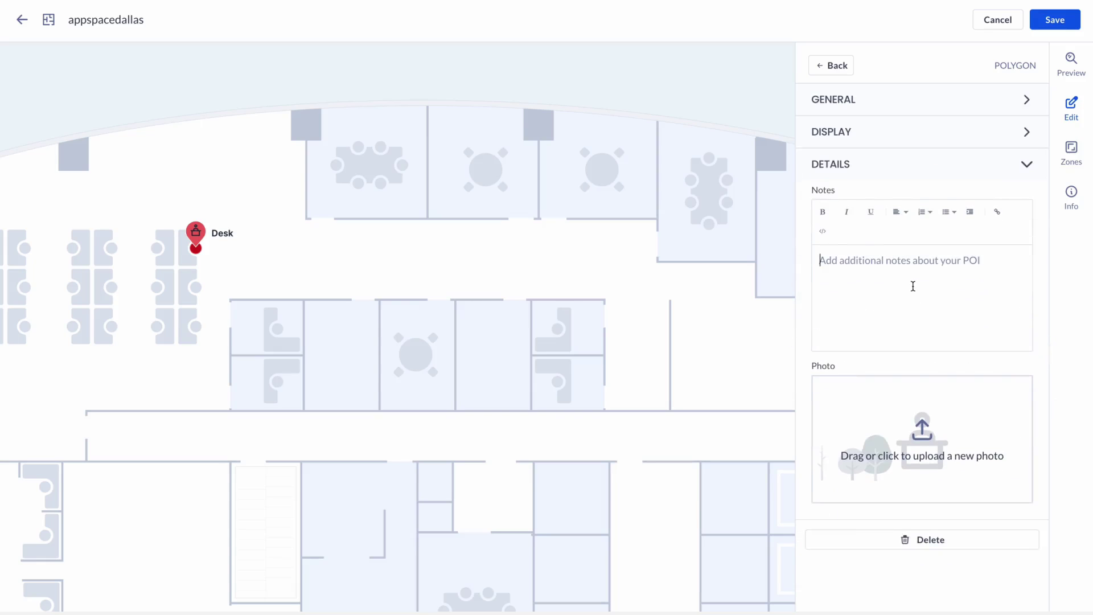
type("Work")
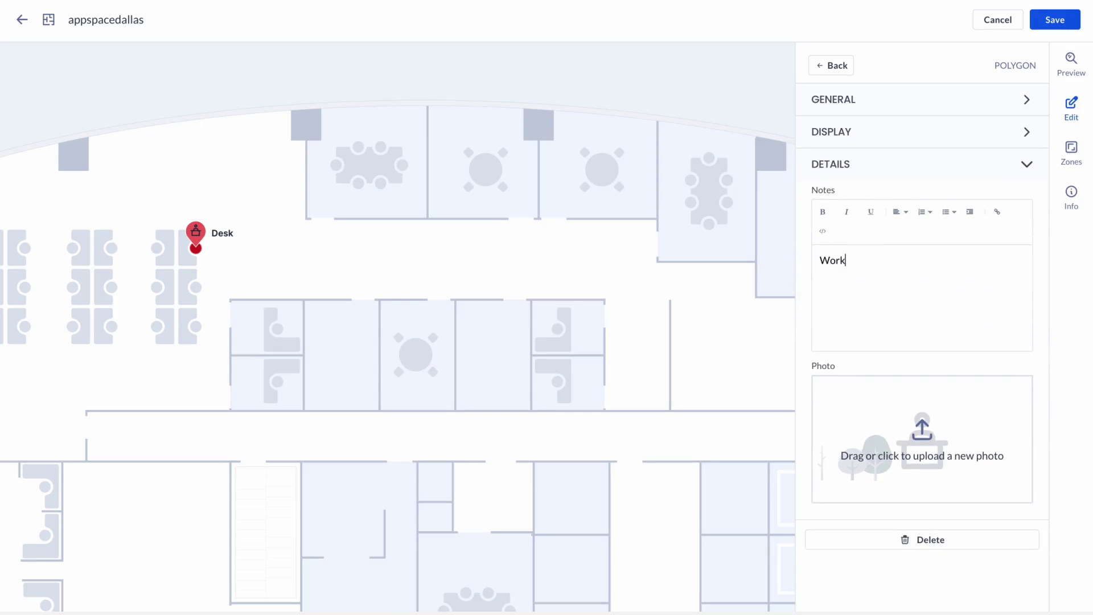
type("station")
left_click(878, 410)
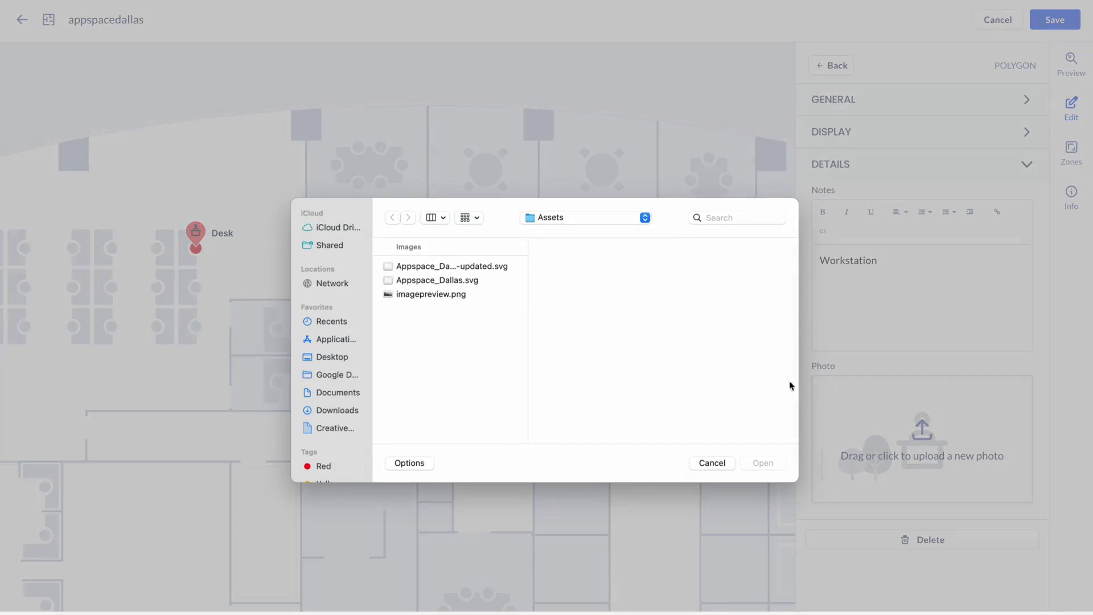
left_click(449, 300)
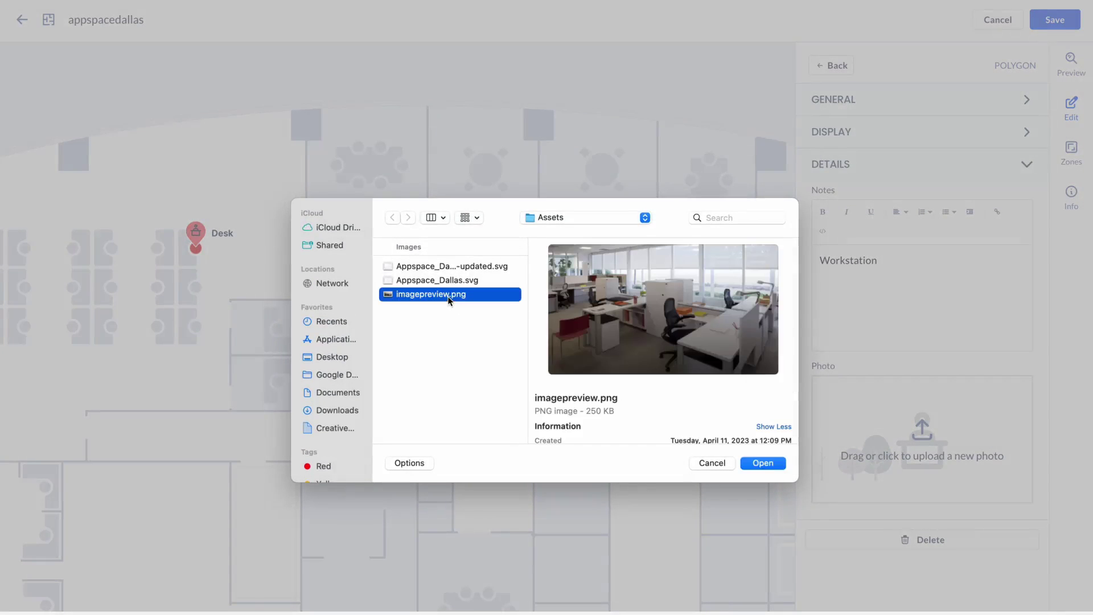
left_click(747, 462)
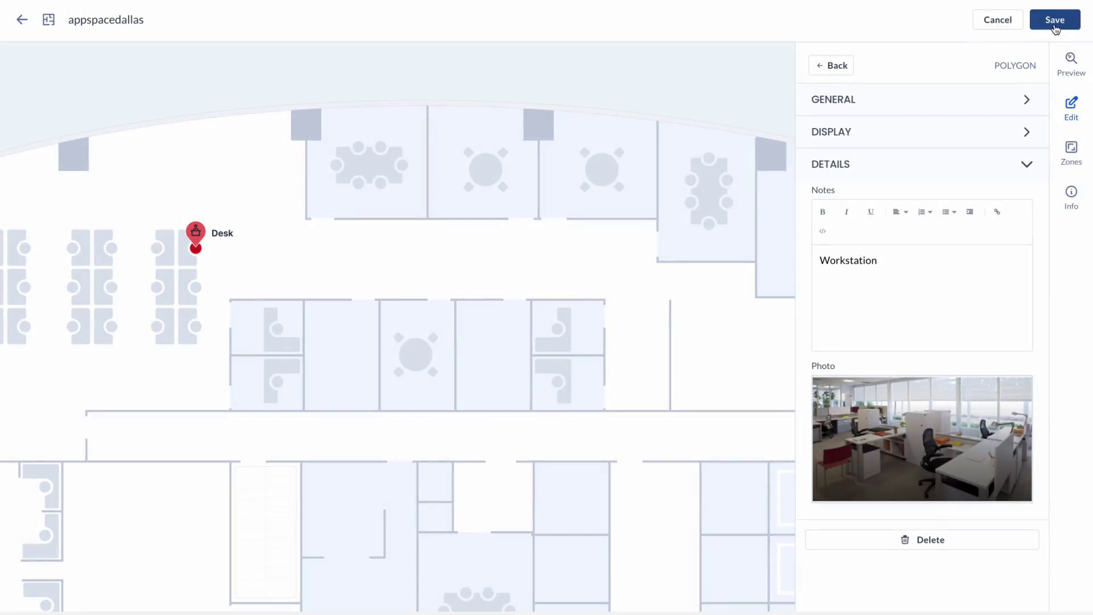
left_click(1054, 22)
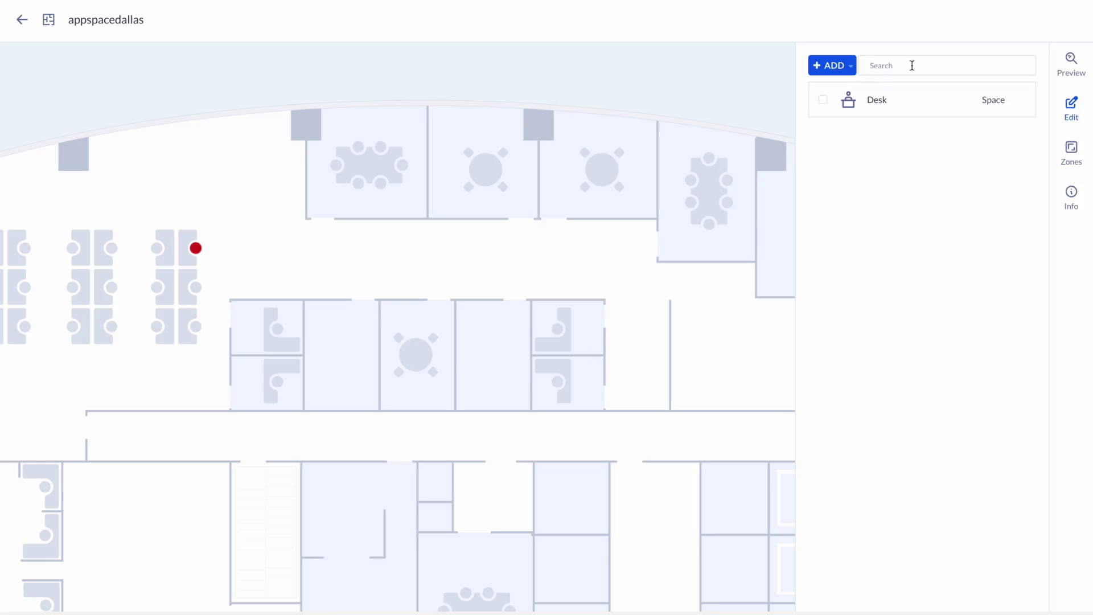
Auto-trace Desks on the five remaining seats of the same six-seat cluster.
left_click(850, 66)
left_click(845, 130)
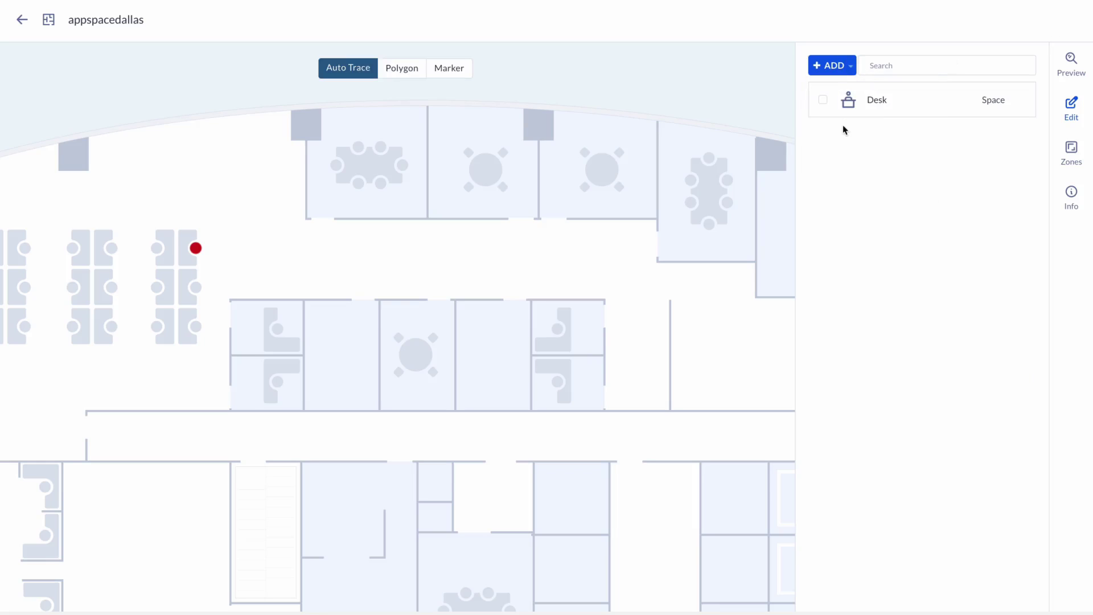
left_click(157, 247)
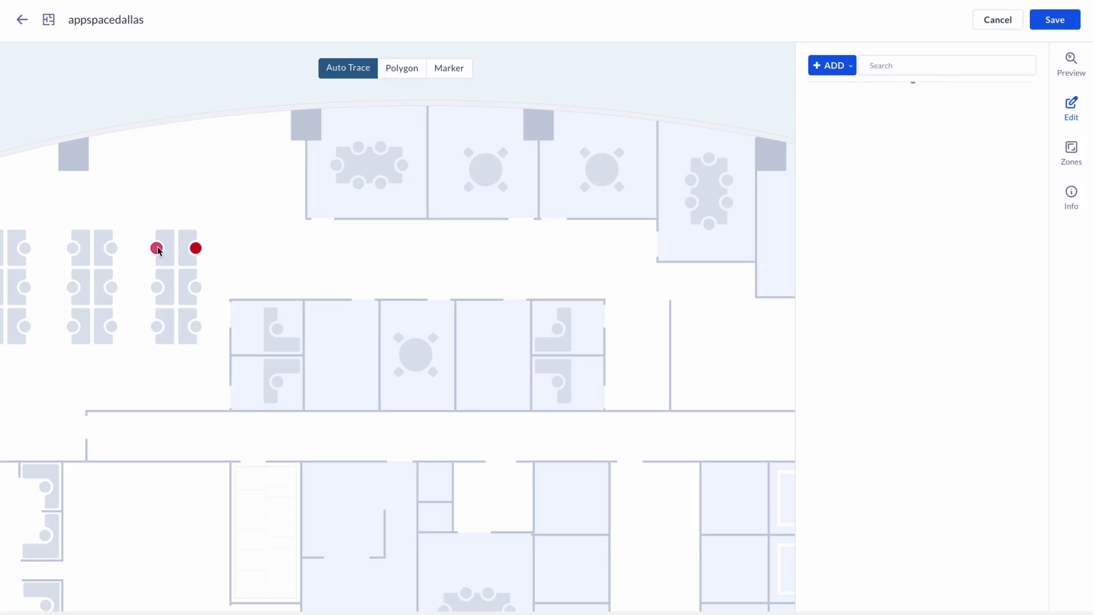
left_click(157, 289)
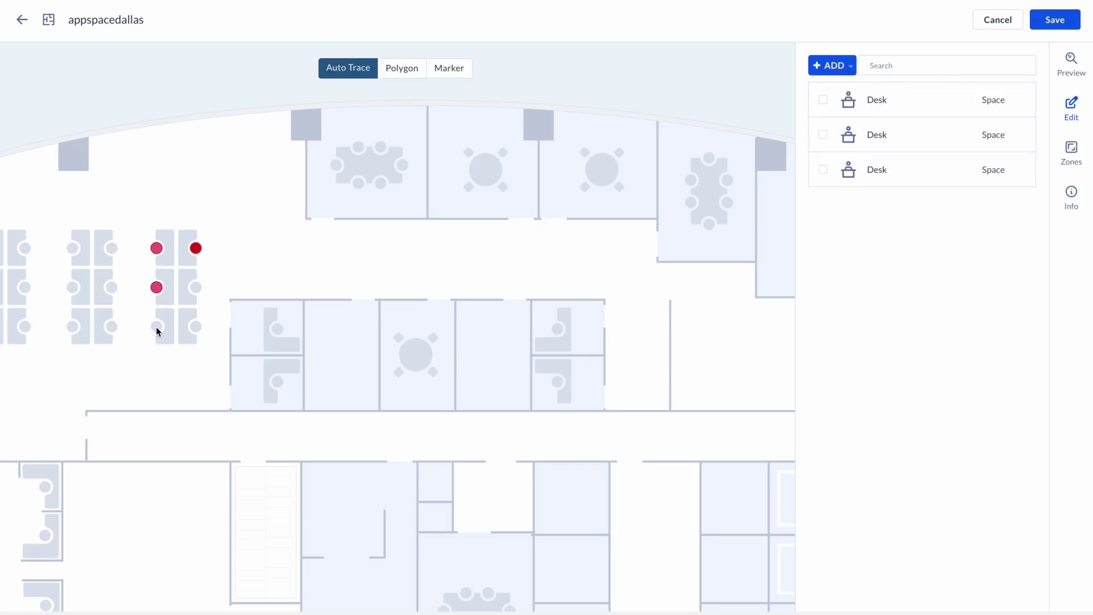
left_click(157, 328)
left_click(193, 327)
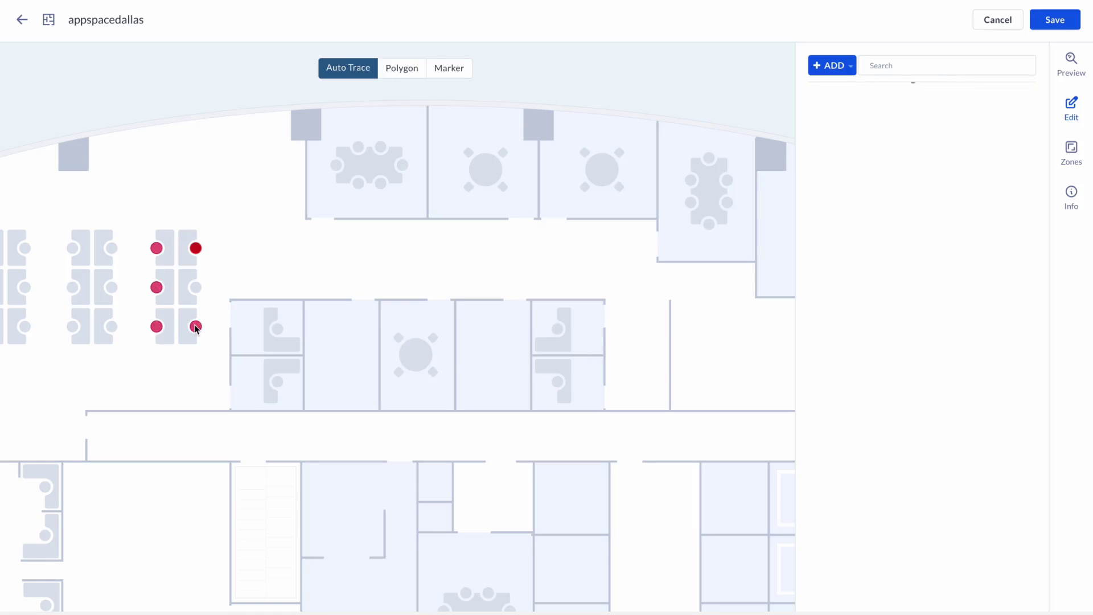
left_click(195, 288)
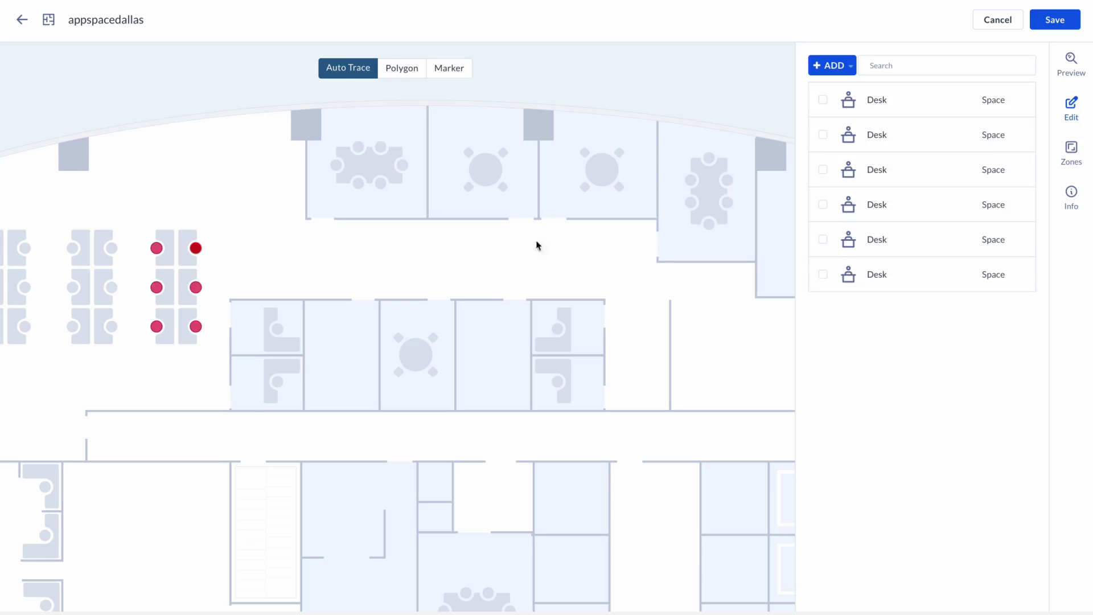
mouse_move(975, 110)
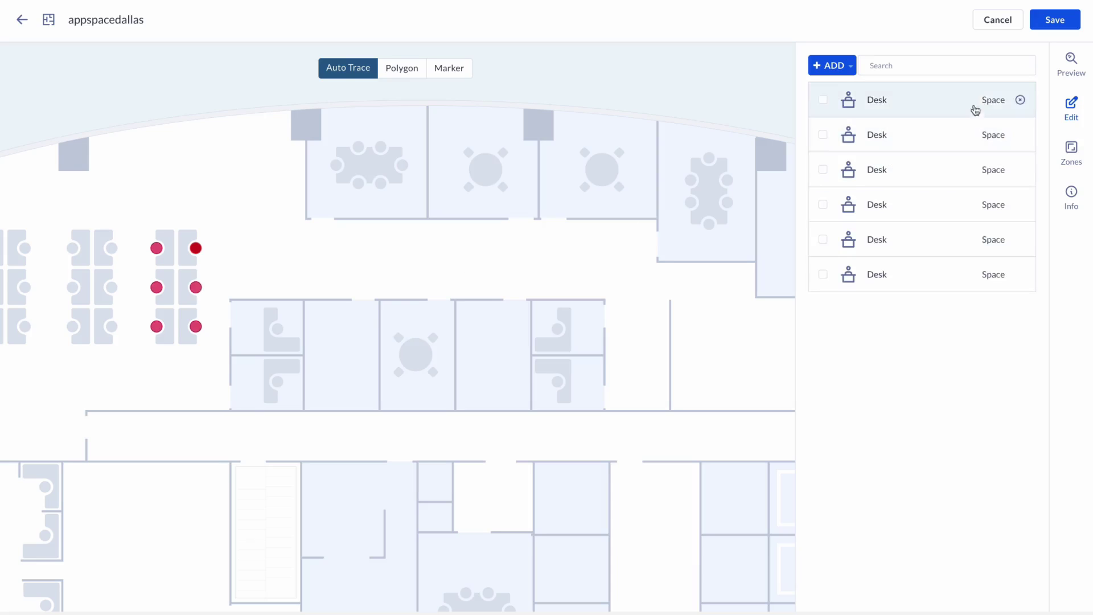
Select all six desks in the resource list and open a bulk action for them.
left_click(823, 102)
left_click(823, 135)
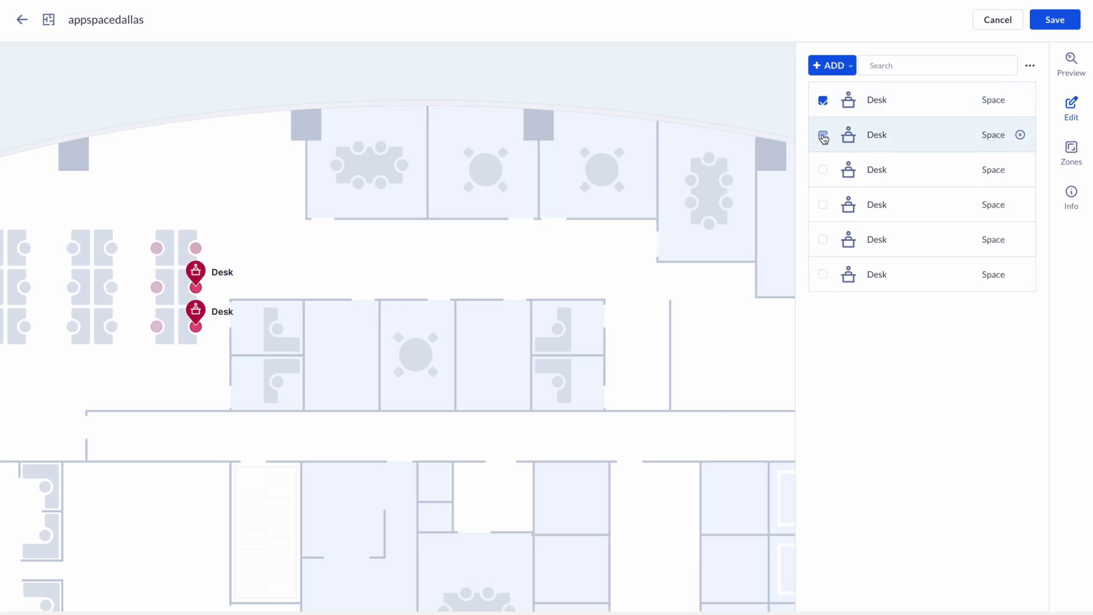
left_click(823, 171)
left_click(823, 205)
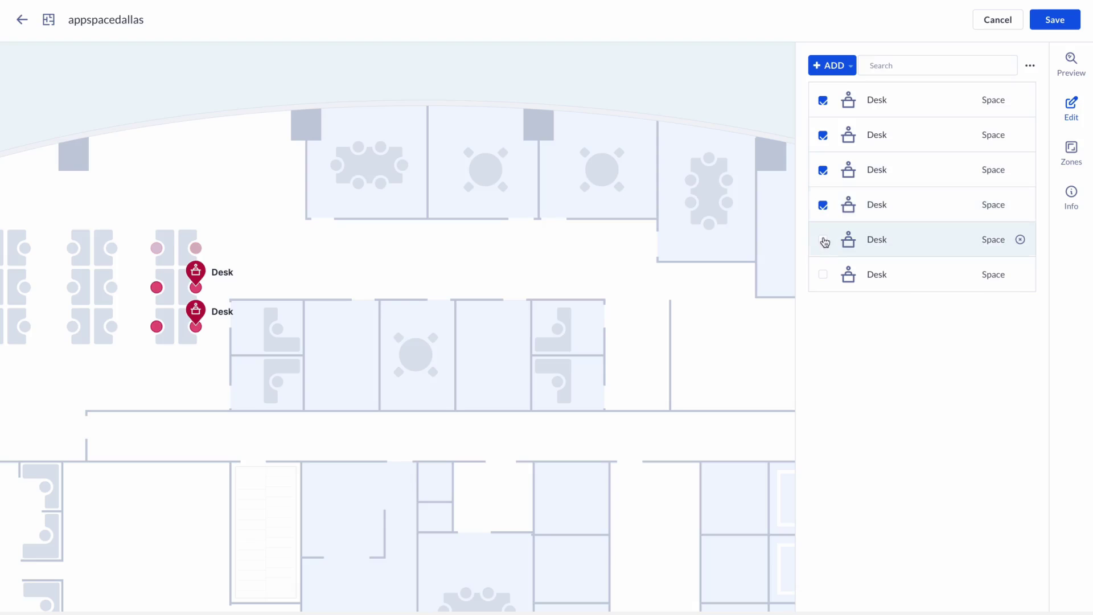
left_click(824, 242)
left_click(823, 275)
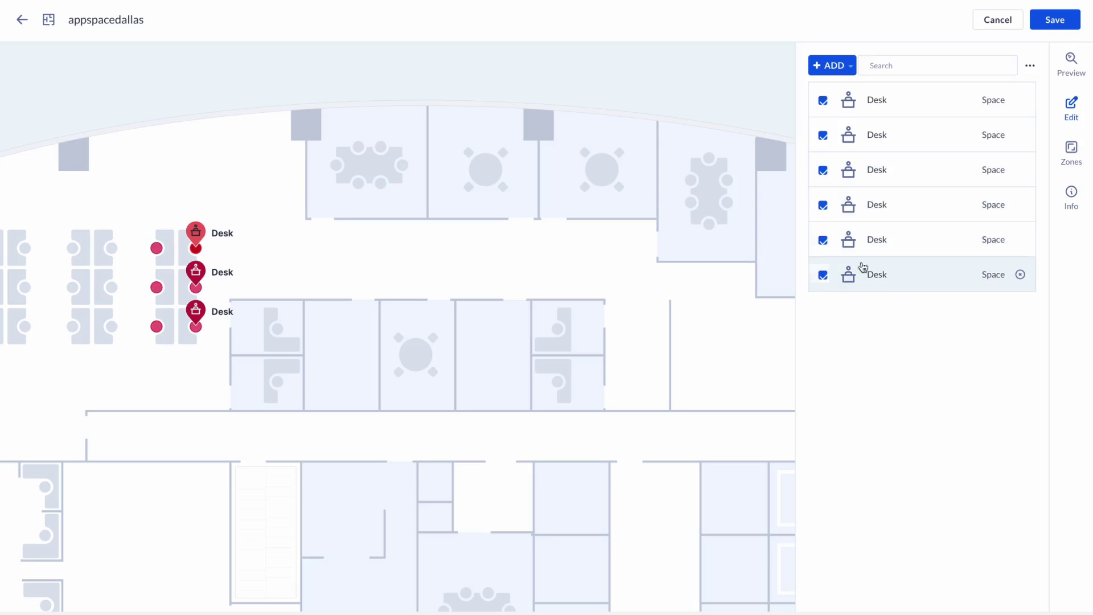
left_click(1030, 67)
left_click(1004, 108)
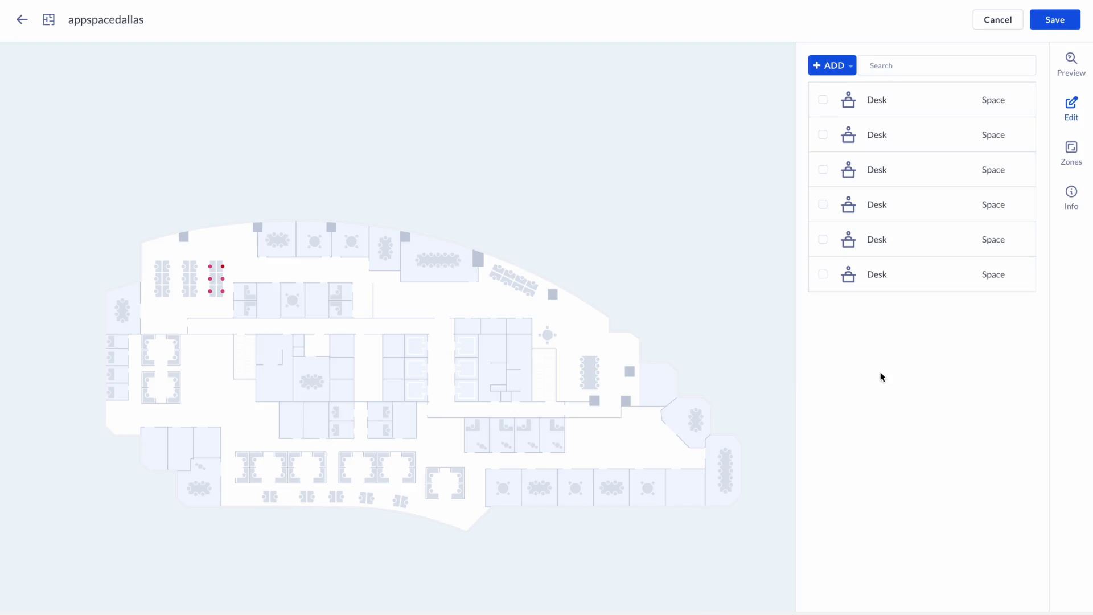
Place a Bathroom marker in each of the two adjacent empty rooms below the central six-seat meeting room, and save the floor map.
left_click(852, 67)
left_click(853, 92)
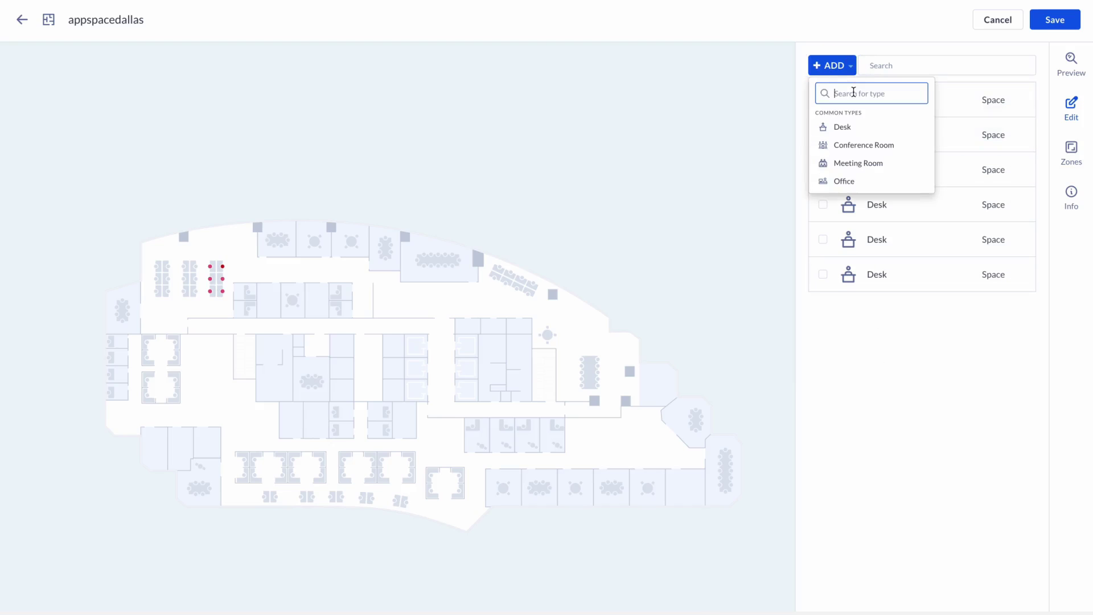
type("Bath")
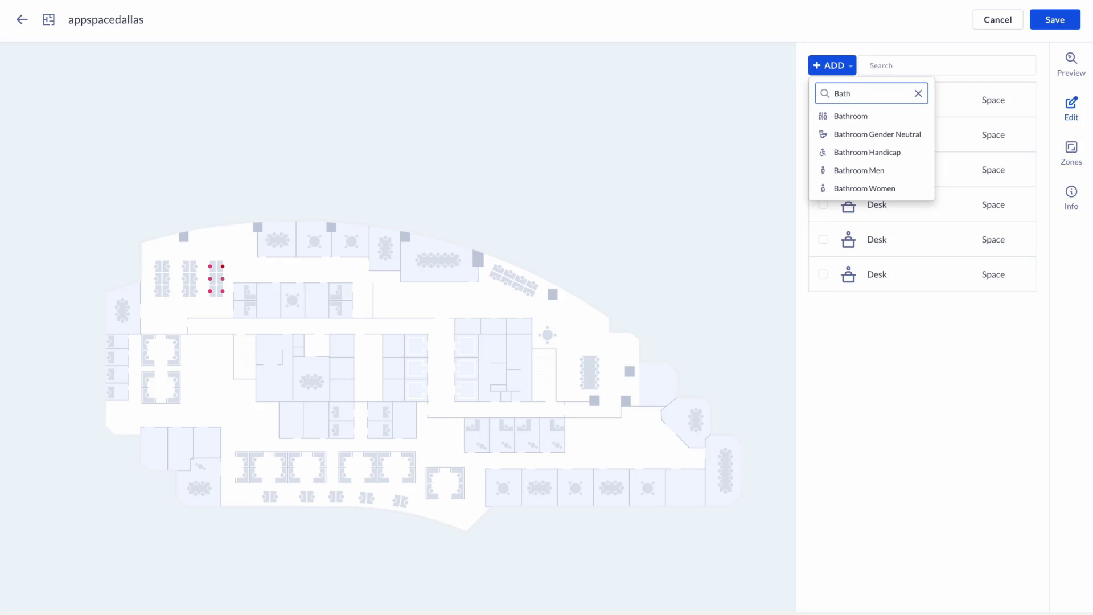
type("room")
left_click(854, 116)
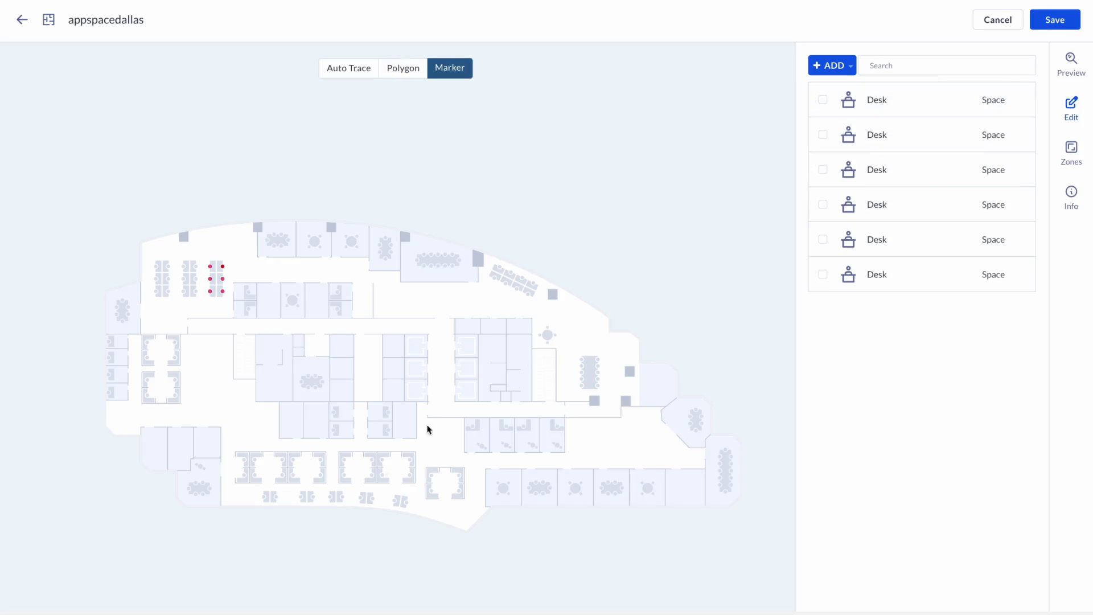
left_click(450, 81)
scroll(292, 435, "up", 5)
left_click(286, 390)
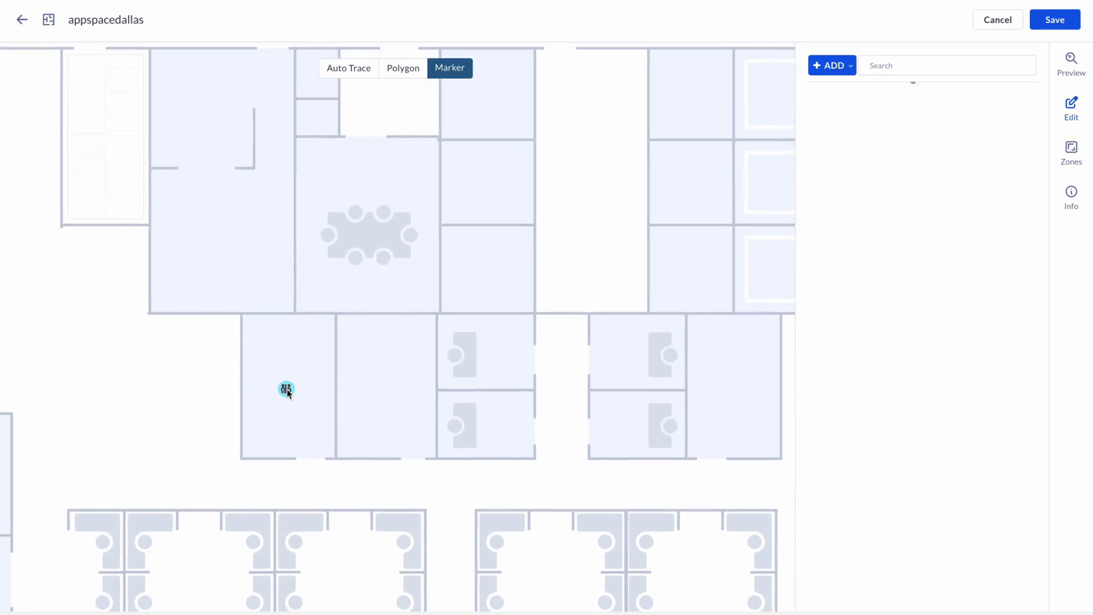
left_click(387, 392)
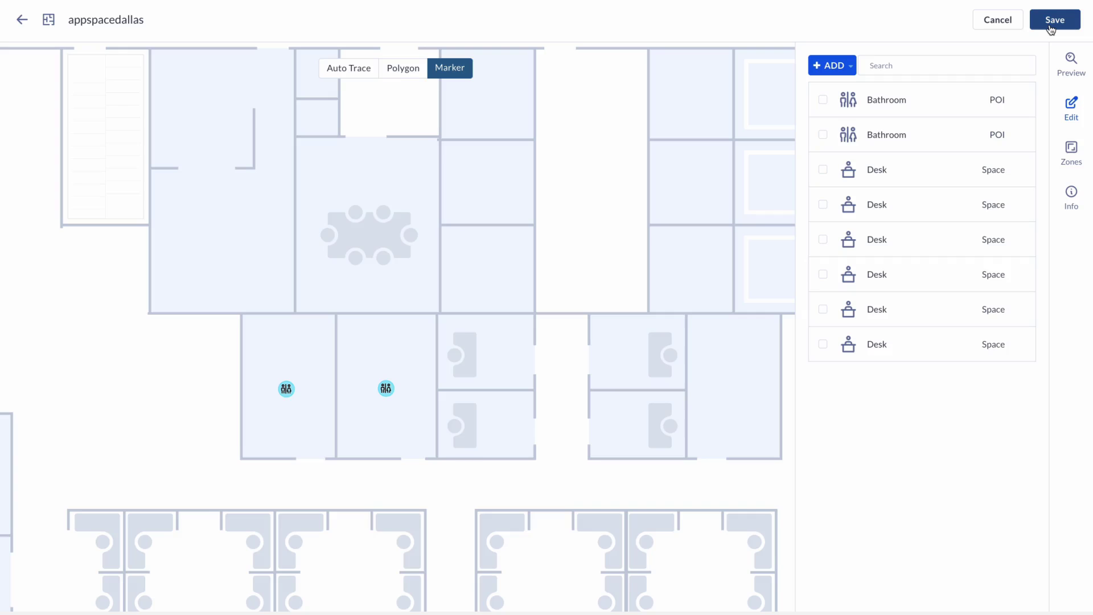
left_click(1051, 25)
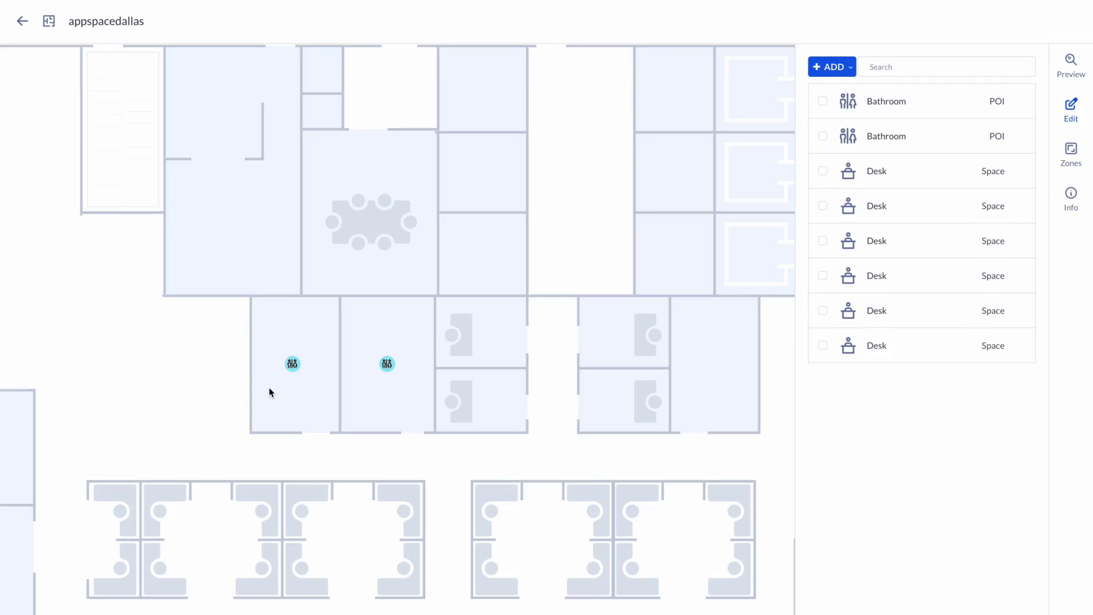
Link the first Bathroom in the list to Appspace Reservations, make it reservable, and save the floor map.
scroll(270, 392, "up", 1)
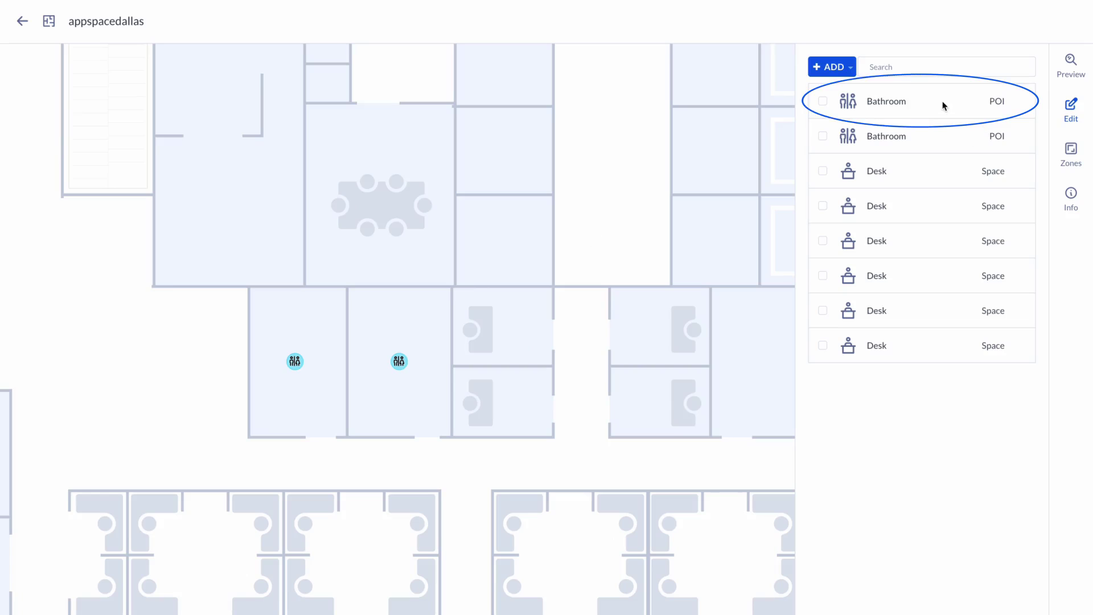
left_click(920, 104)
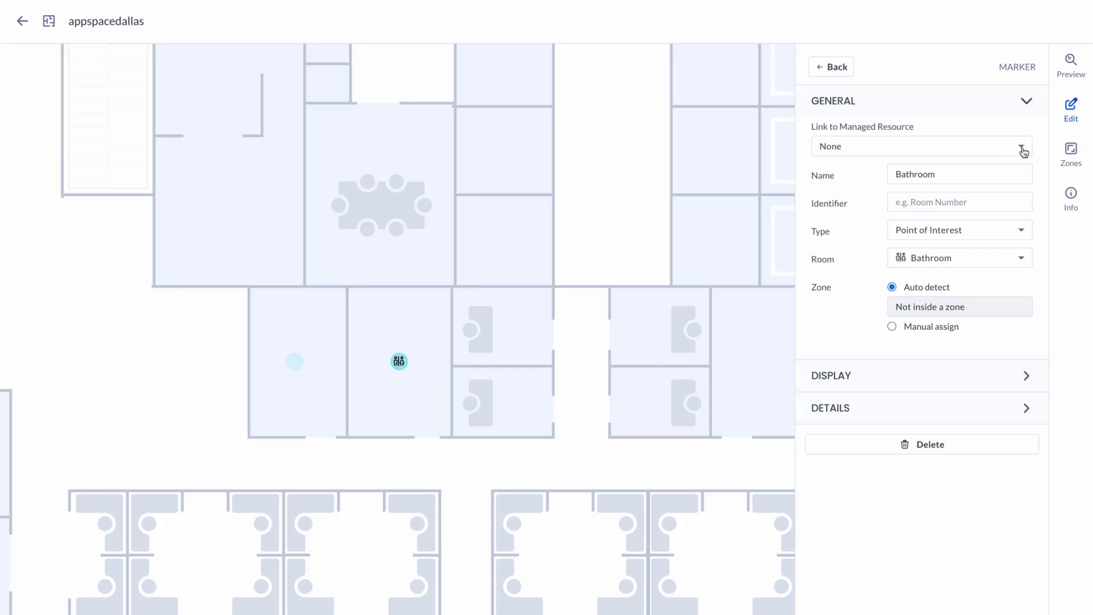
left_click(1022, 148)
left_click(1014, 176)
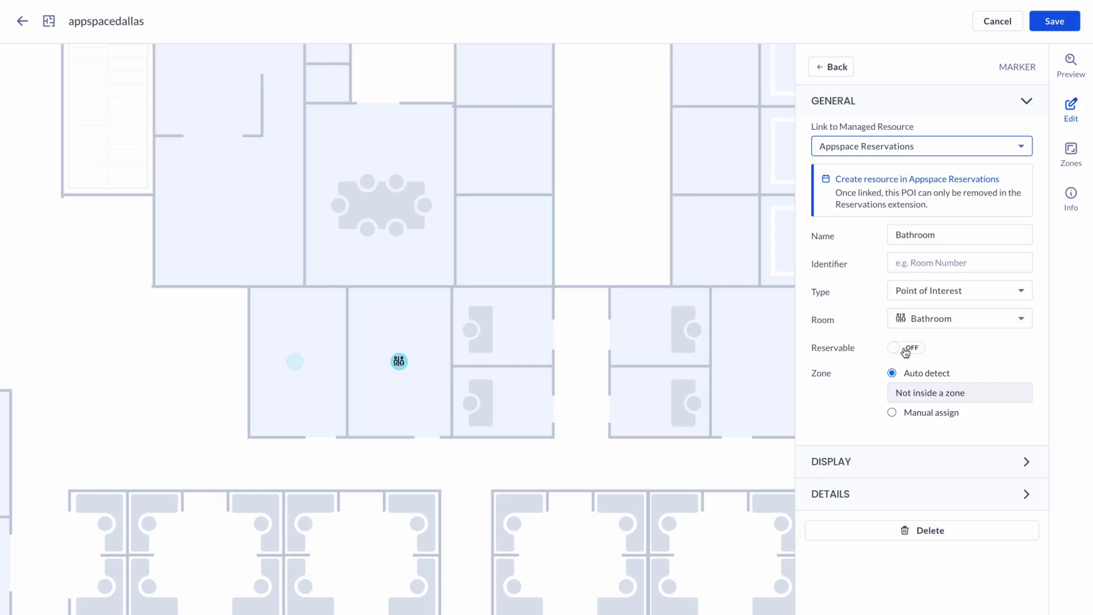
left_click(905, 350)
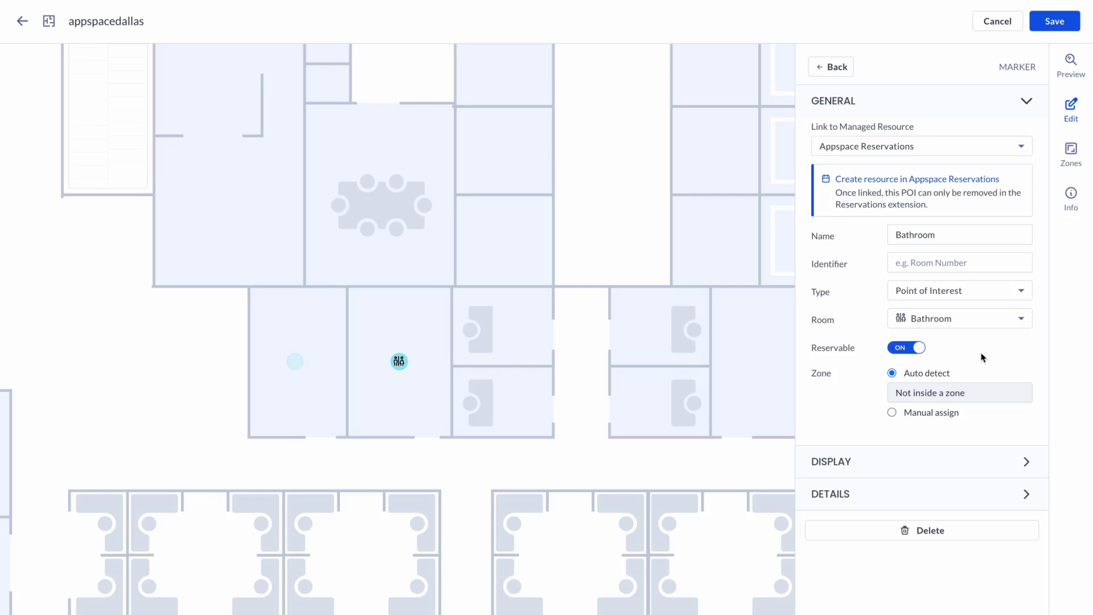
left_click(1049, 25)
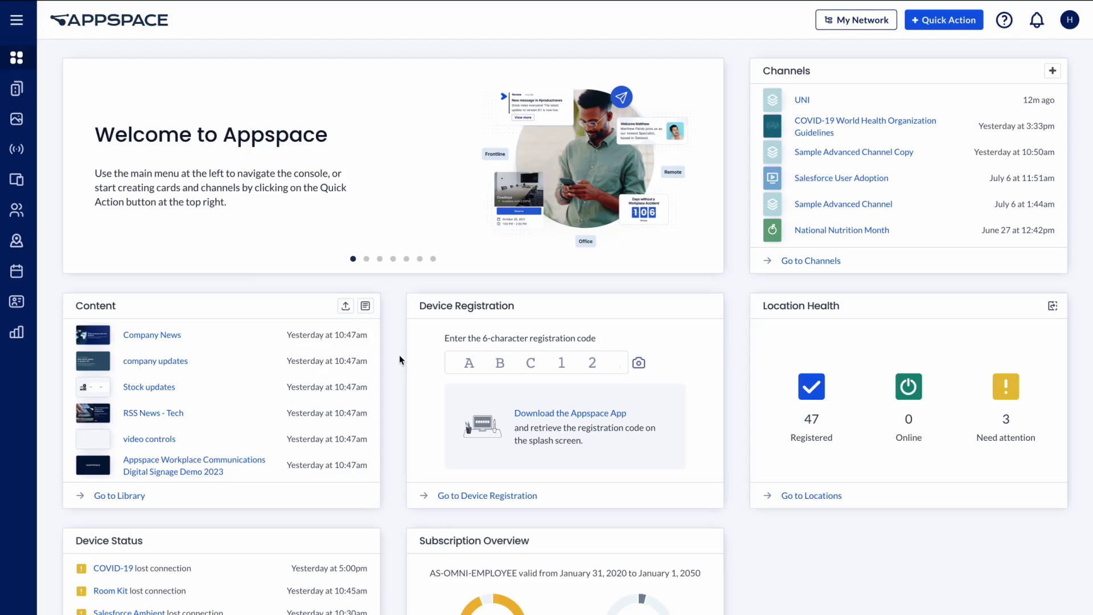
Open the Locations theme settings and examine the Rooms, Spaces and POI's appearance sections.
left_click(17, 241)
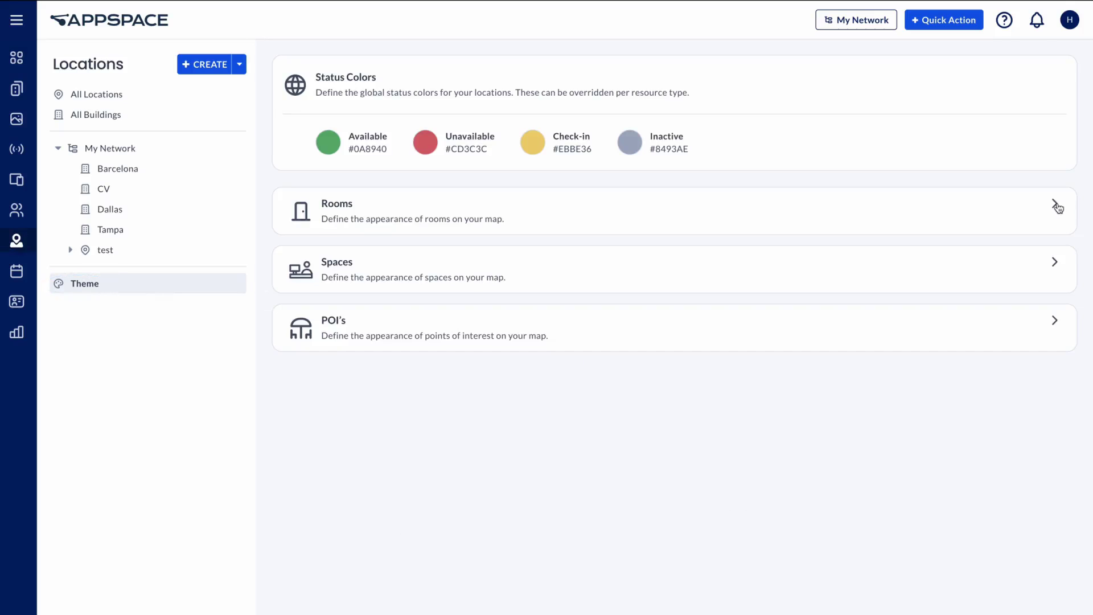
left_click(1056, 206)
left_click(1056, 207)
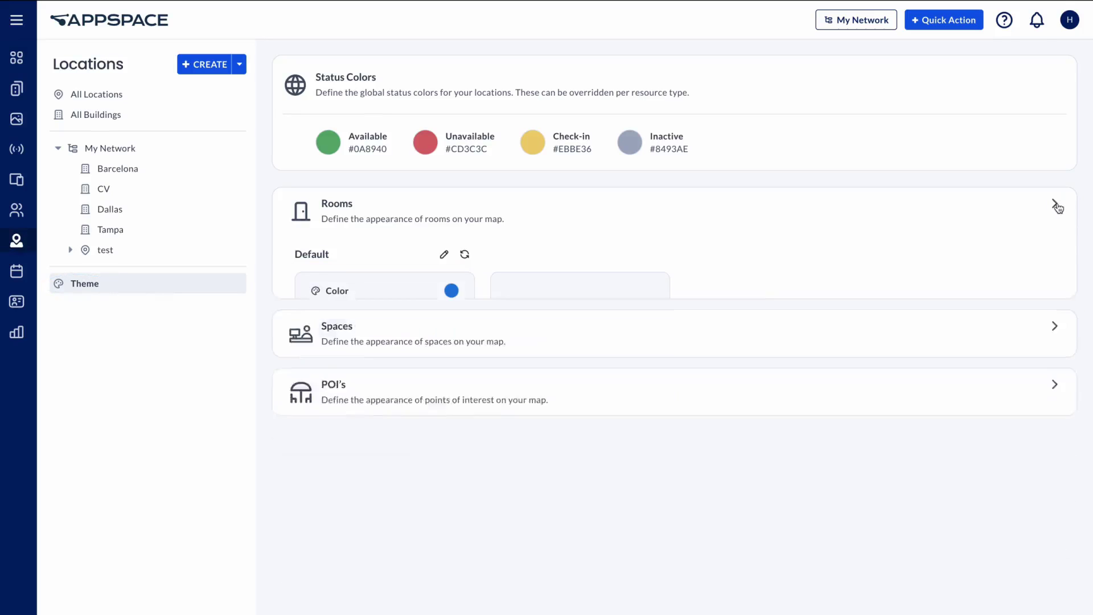
left_click(1055, 267)
left_click(1056, 266)
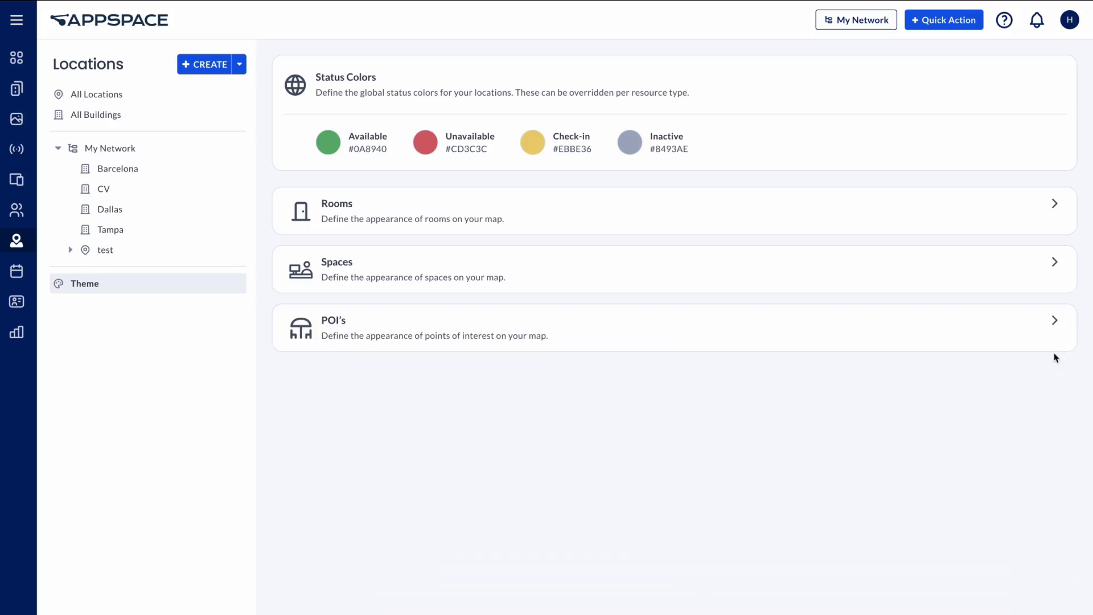
left_click(1055, 324)
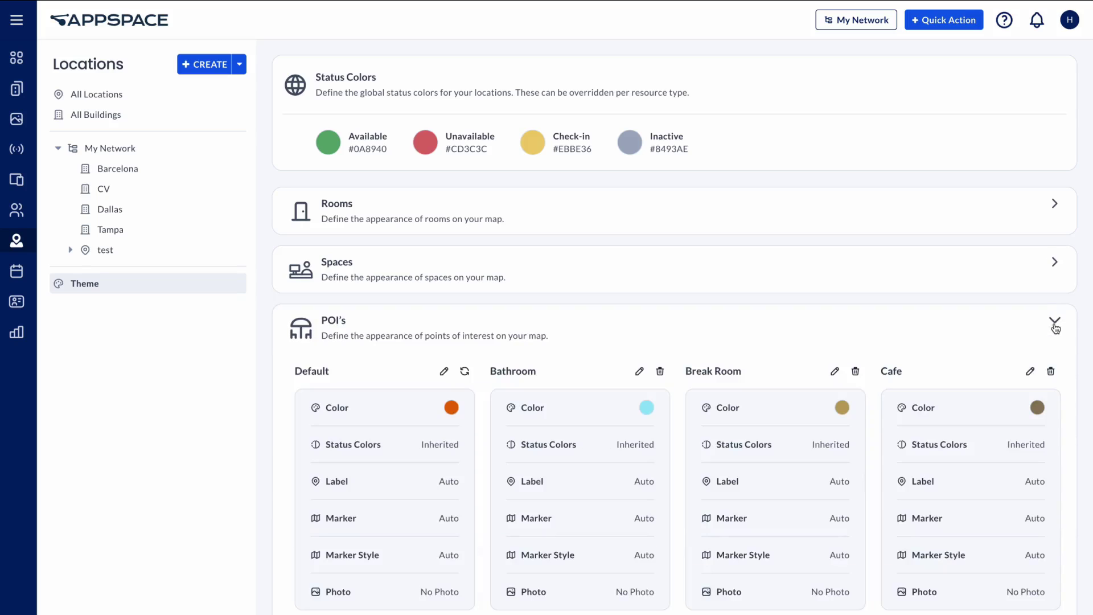
left_click(1055, 327)
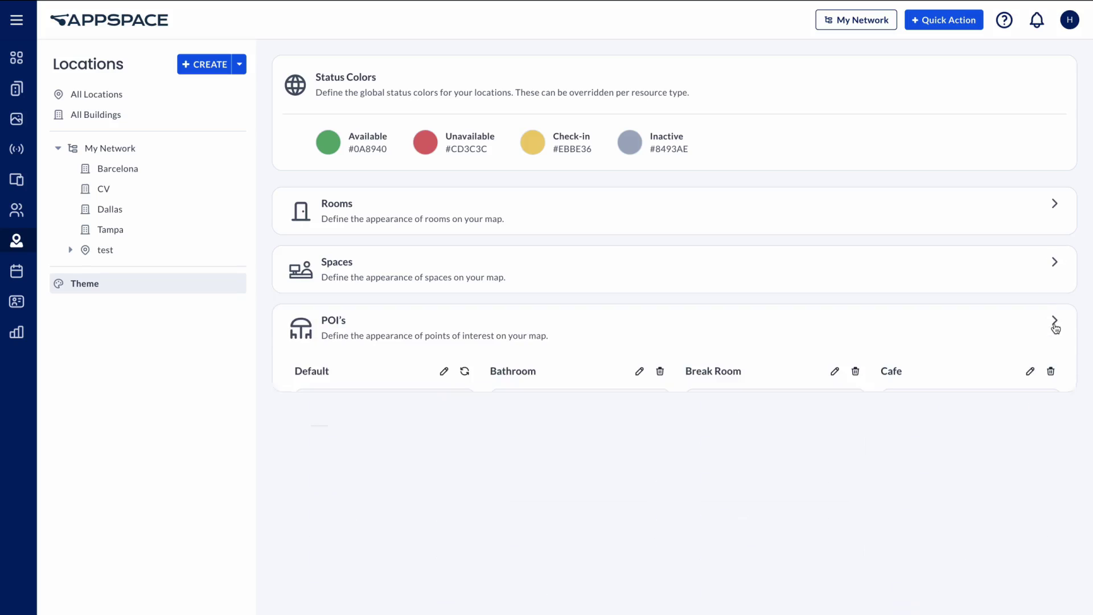
Set the default room theme's custom color to #1160B3 and save the theme.
left_click(1056, 207)
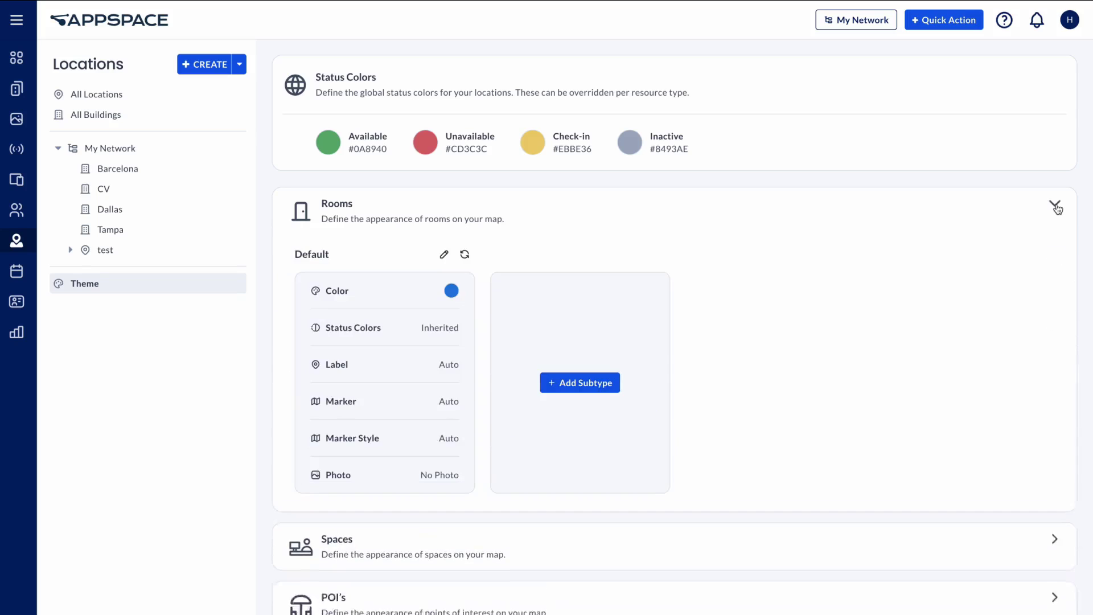
left_click(451, 292)
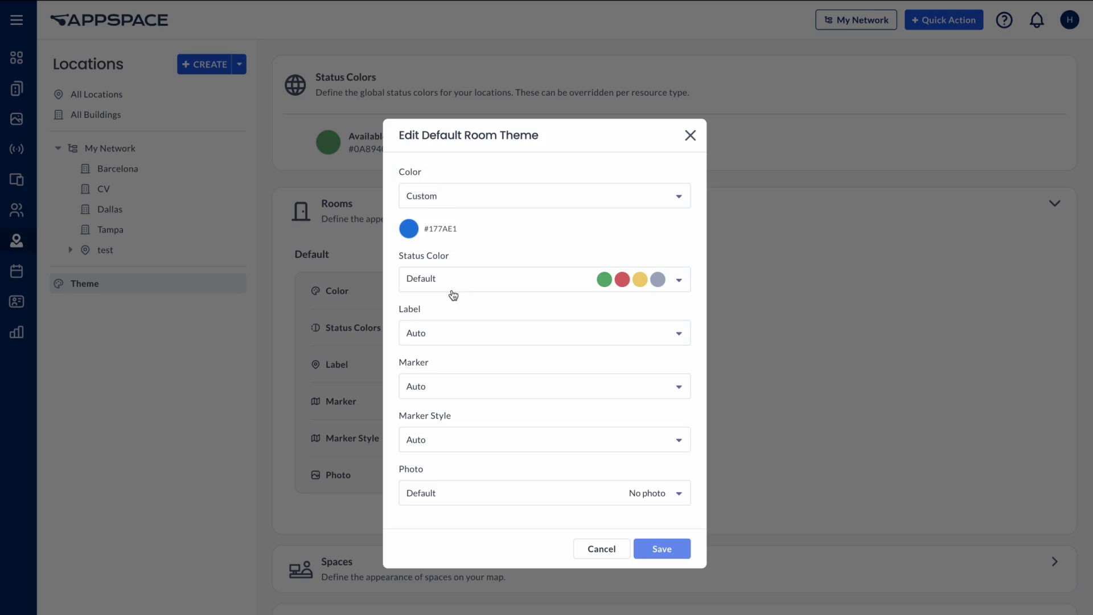
left_click(411, 231)
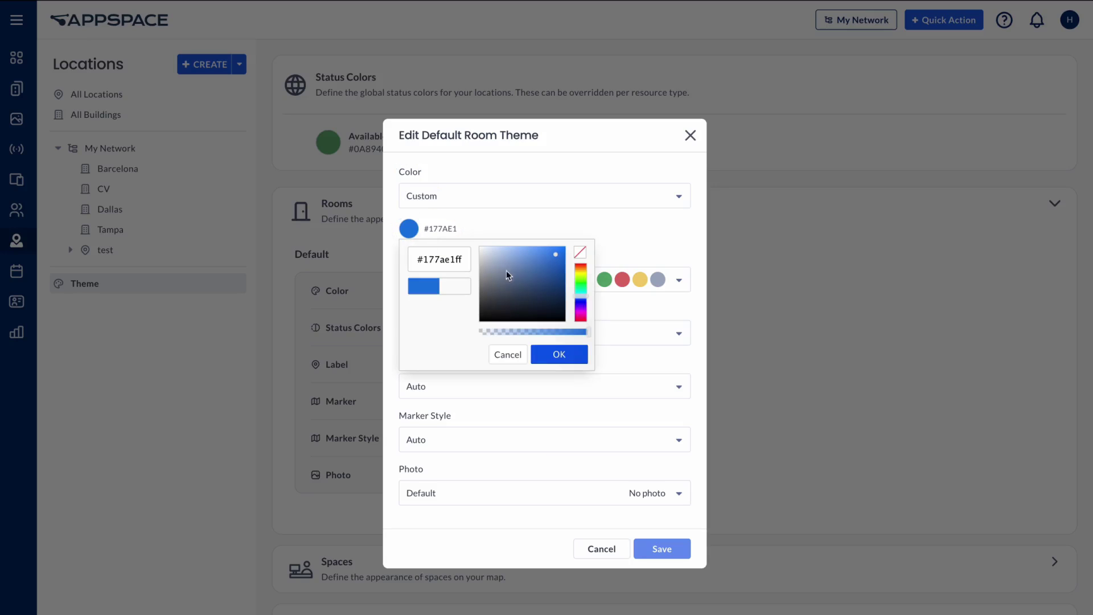
left_click(557, 268)
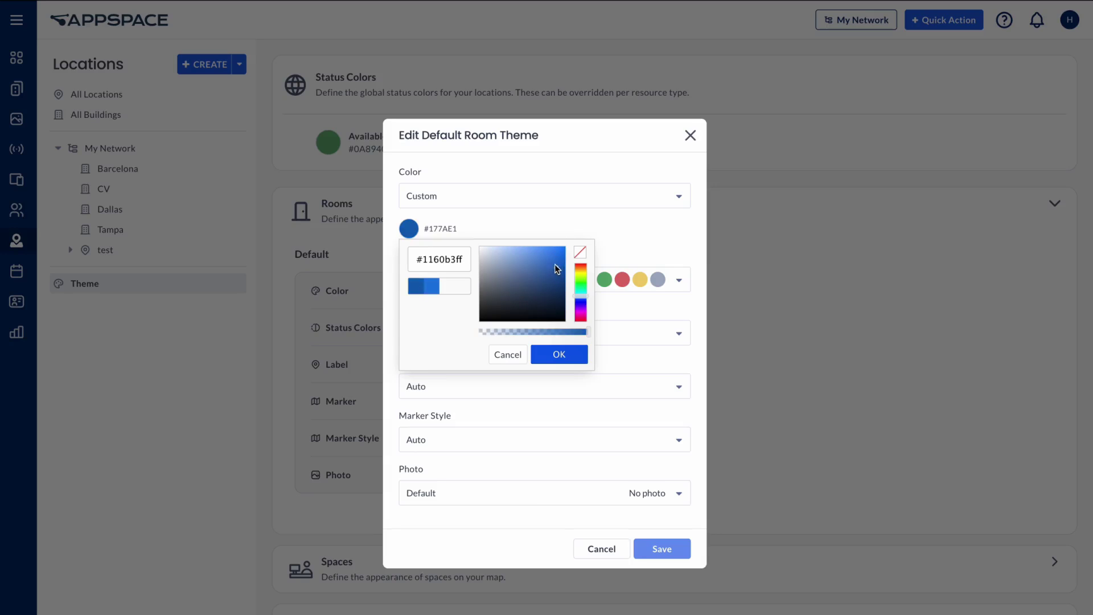
left_click_drag(465, 259, 411, 259)
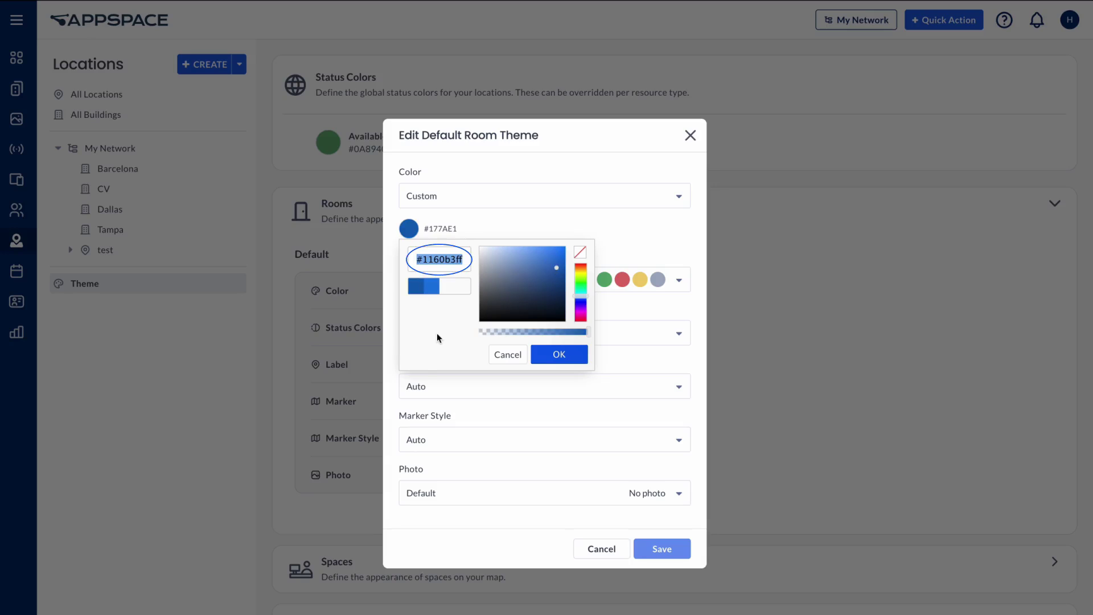
left_click(576, 359)
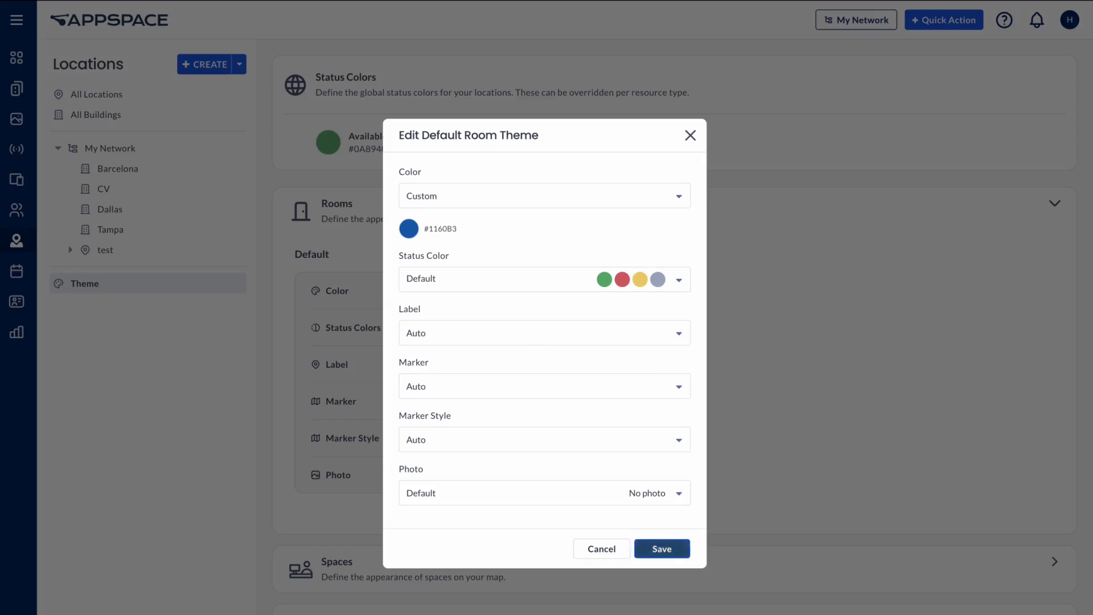
left_click(680, 546)
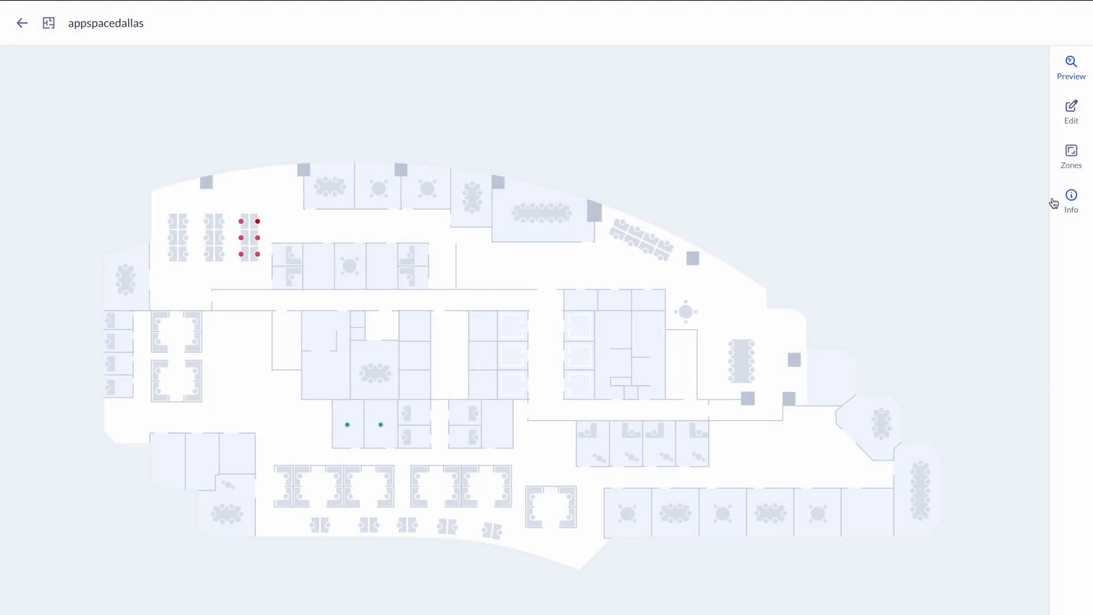
Upload the mirrored floor plan image to replace the current plan of the appspacedallas map.
left_click(1073, 200)
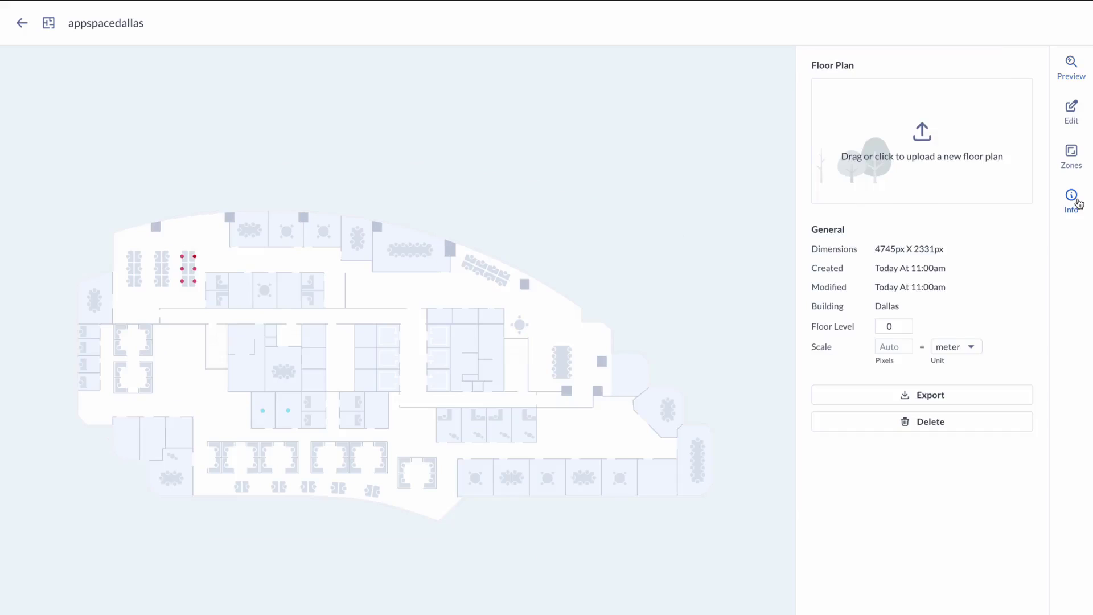
left_click(971, 189)
key("Return")
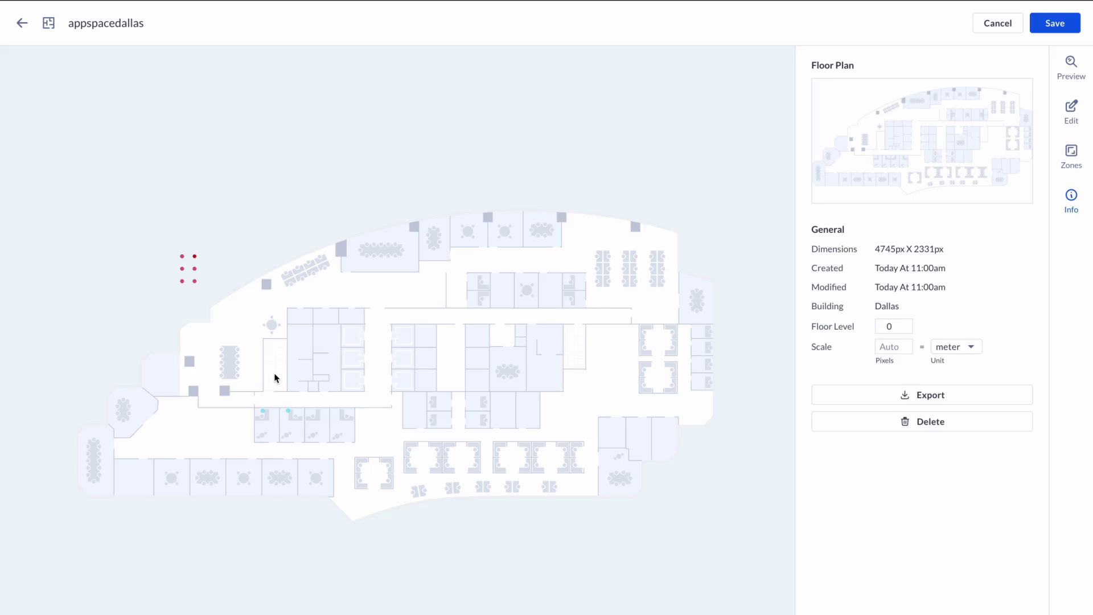
Clear the first listed Bathroom's coordinates, place its marker at about 3169 X, 1497 Y on the new plan, and save the map.
left_click(1075, 112)
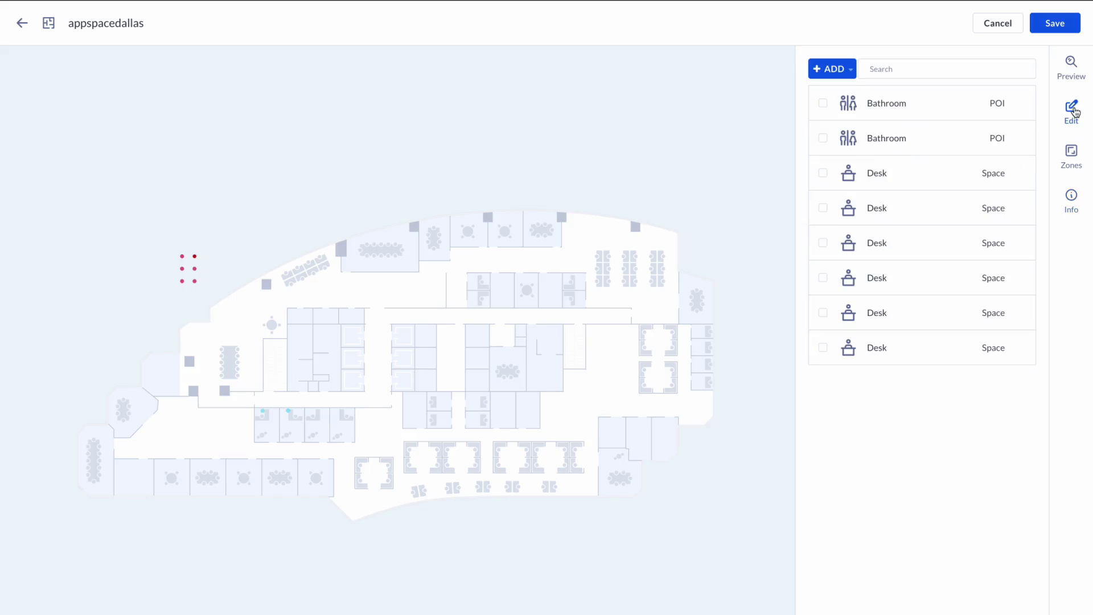
left_click(941, 112)
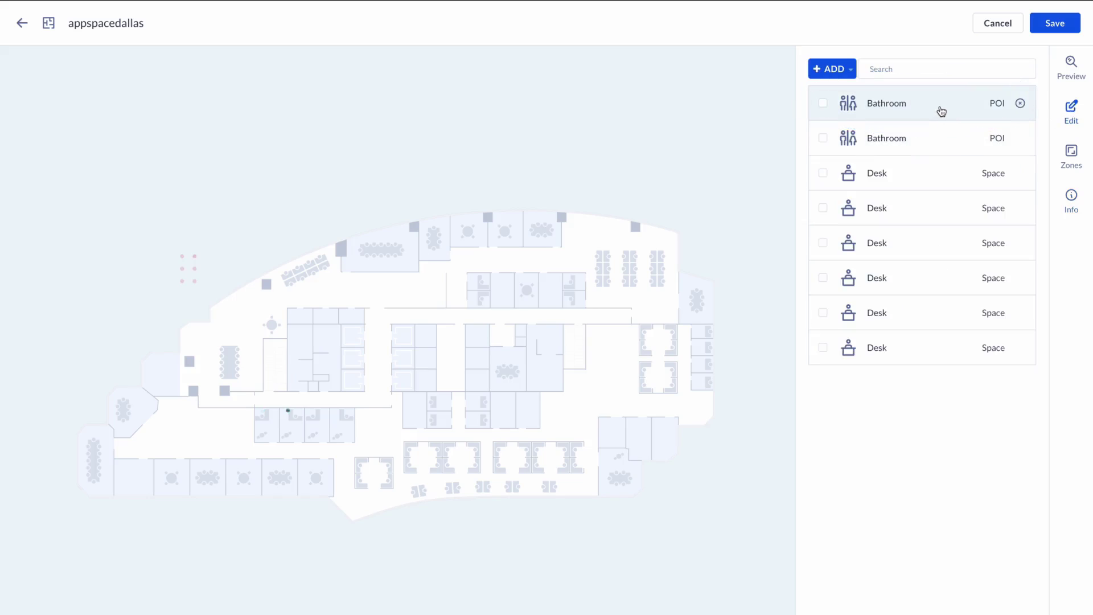
left_click(941, 112)
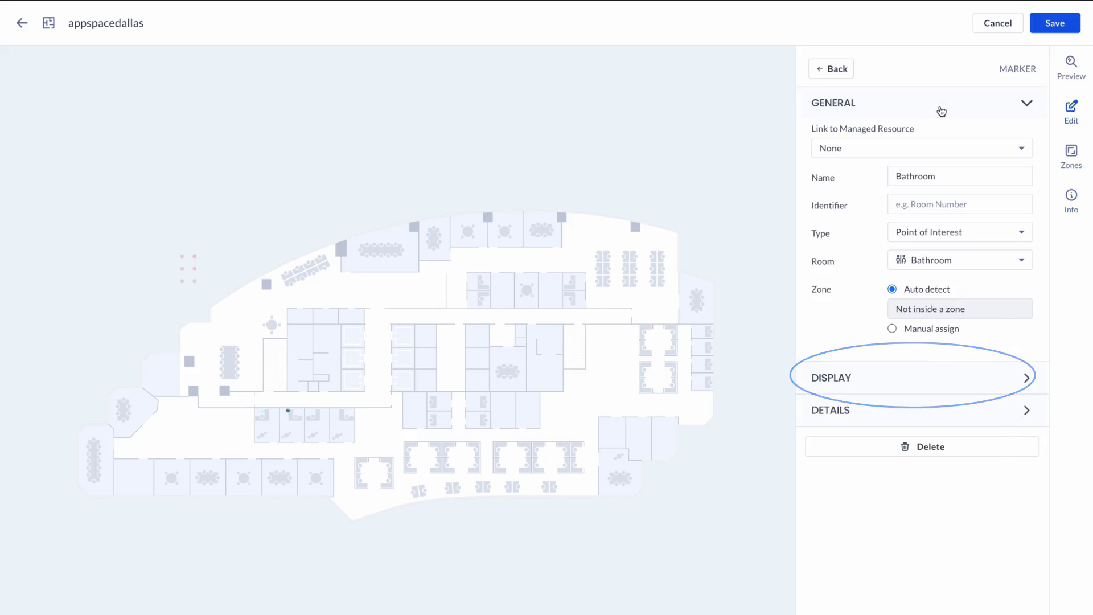
left_click(1028, 380)
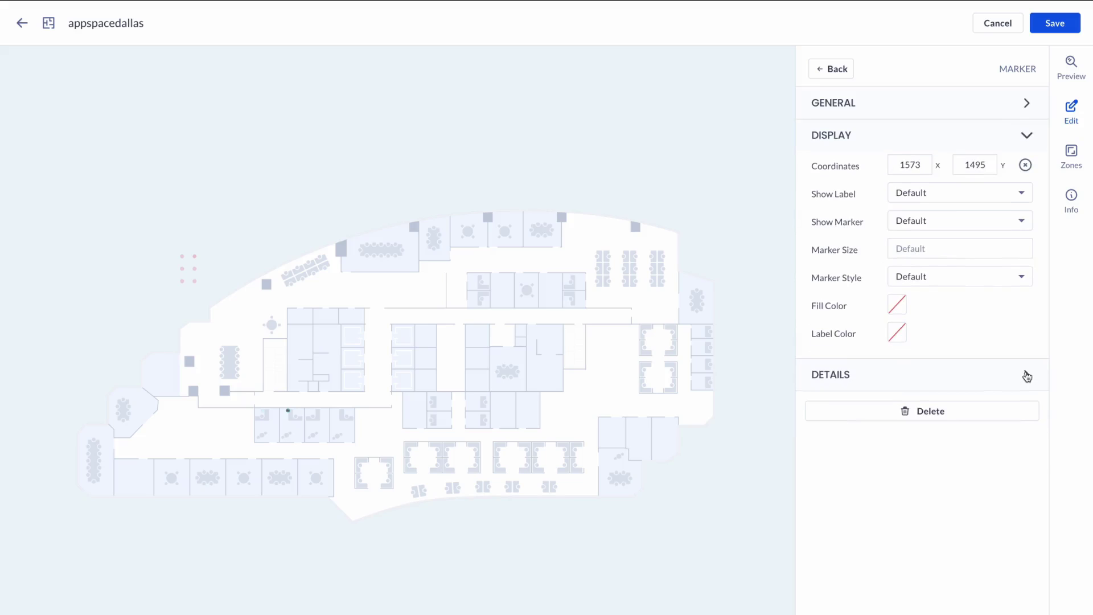
left_click(1025, 167)
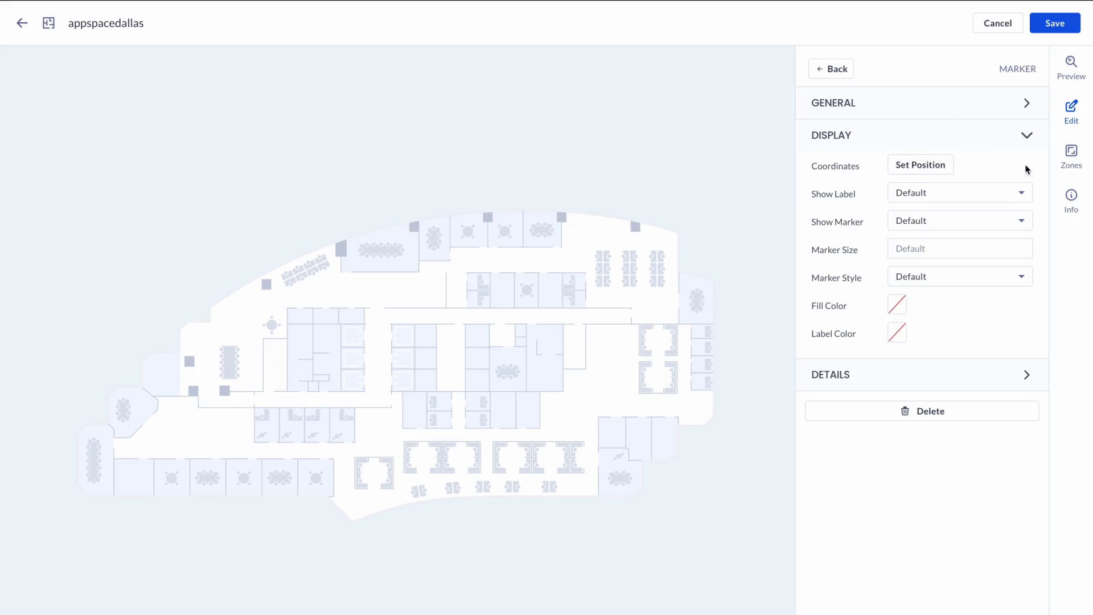
left_click(942, 167)
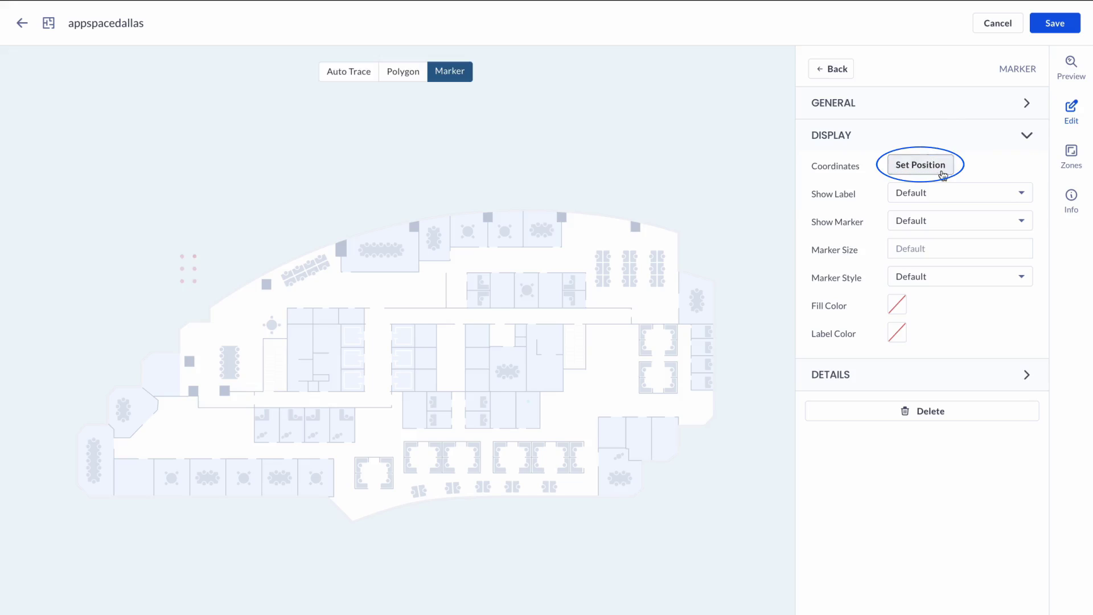
left_click(503, 411)
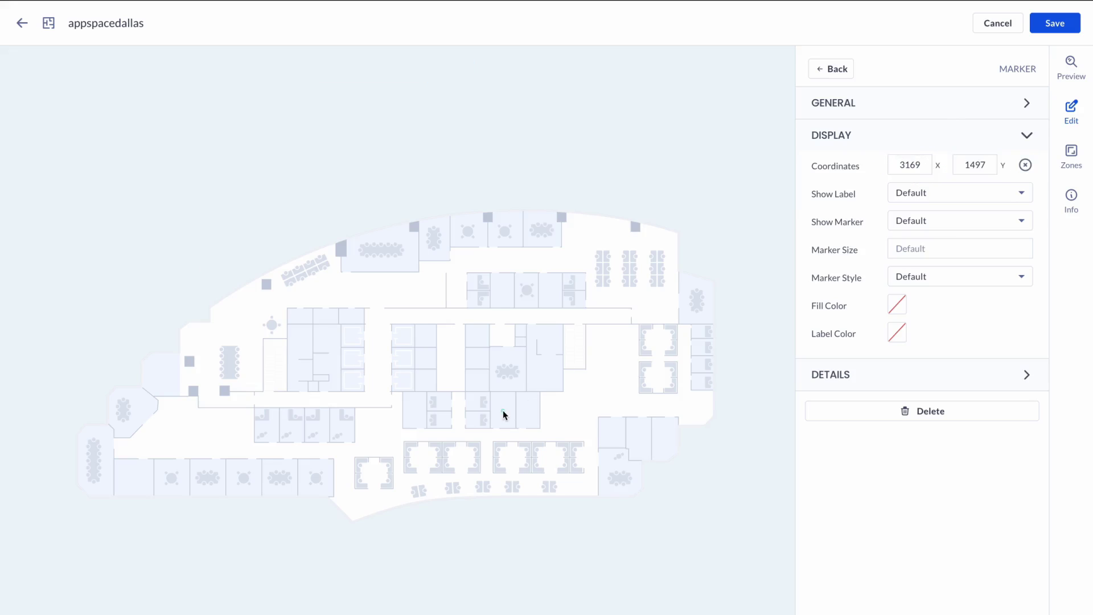
left_click(1040, 29)
Select both Bathroom markers on the floor plan together and align them vertically.
scroll(529, 427, "up", 5)
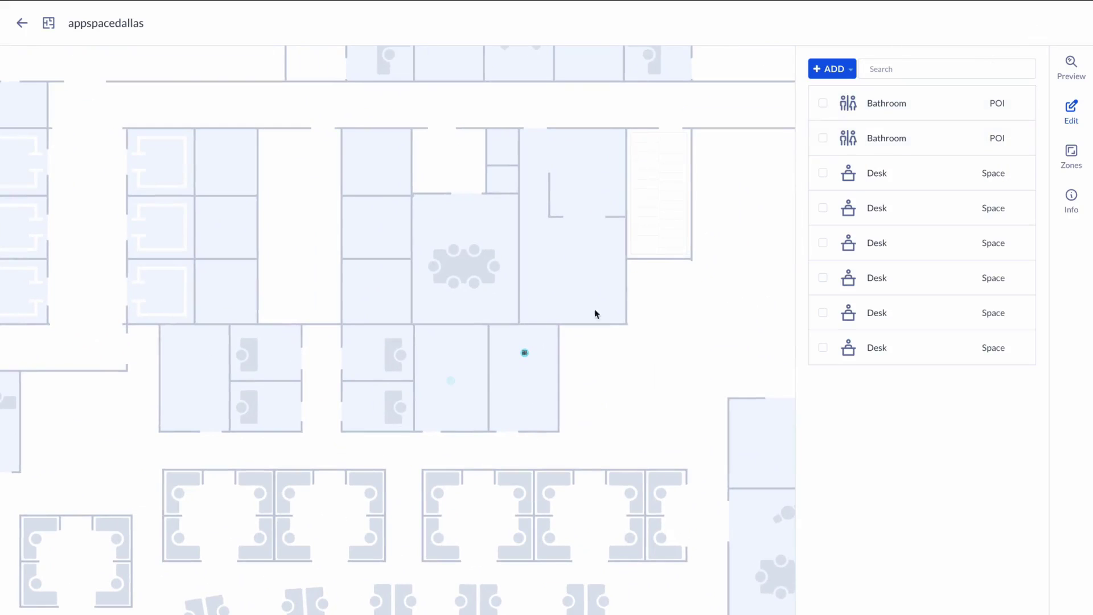
left_click(525, 354)
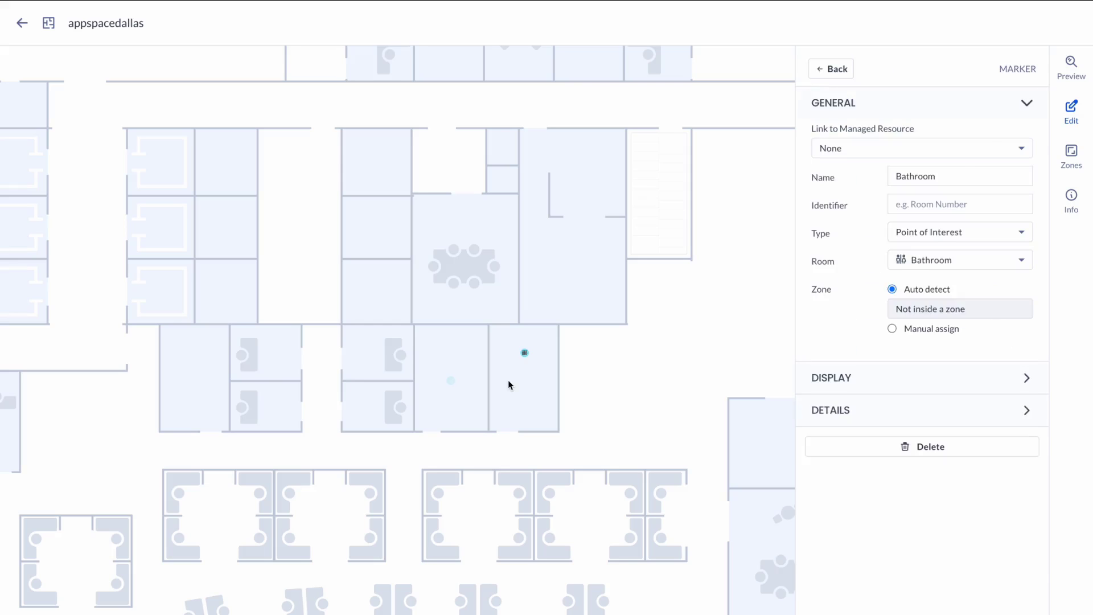
left_click(451, 380, "shift")
left_click(1028, 397)
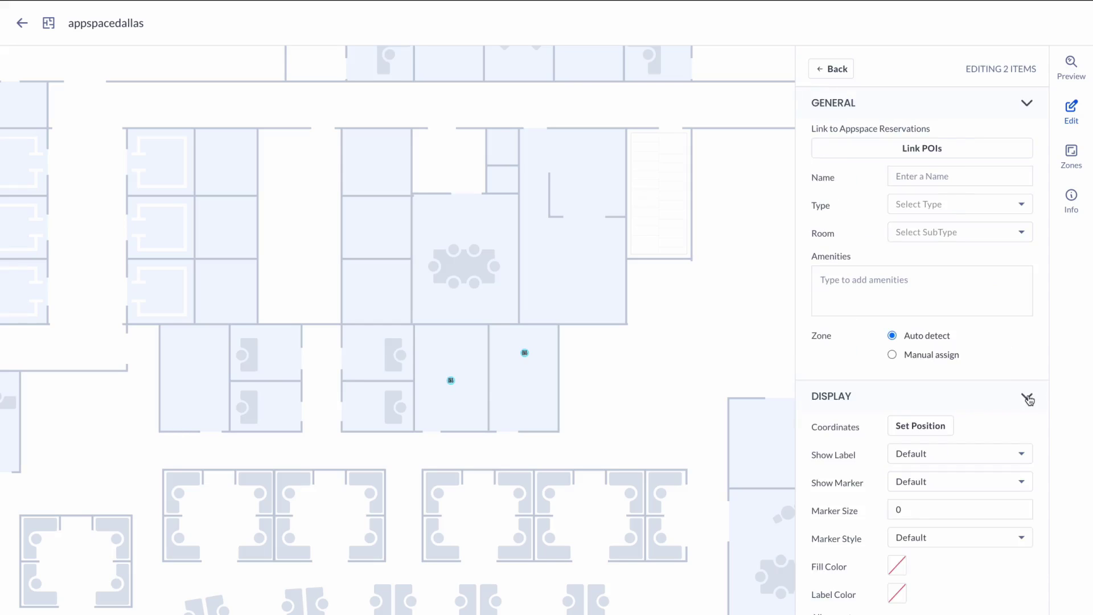
scroll(995, 398, "down", 1)
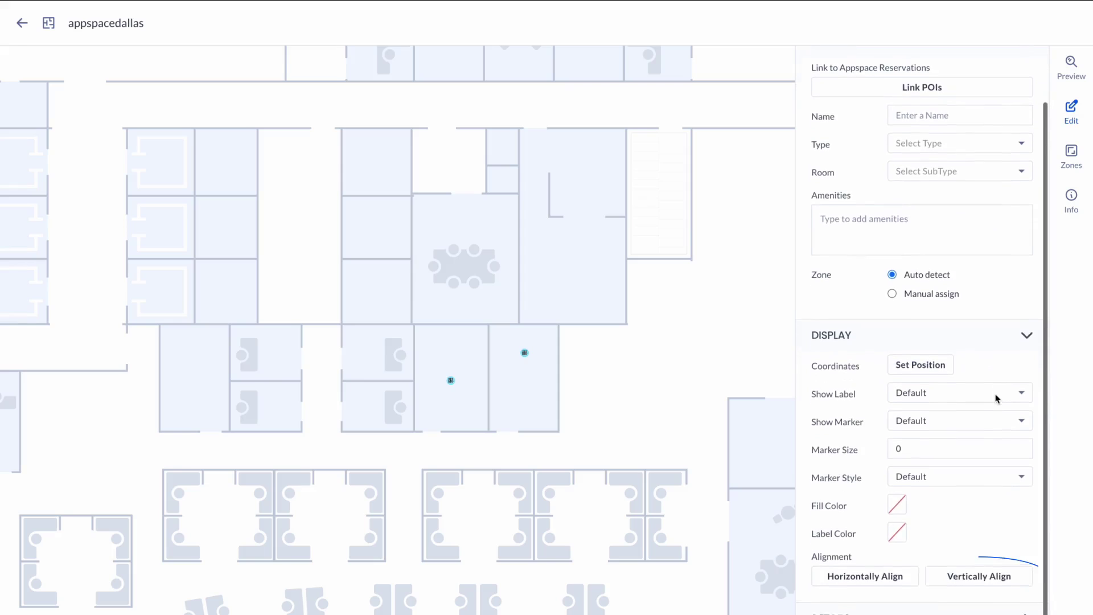
left_click(986, 574)
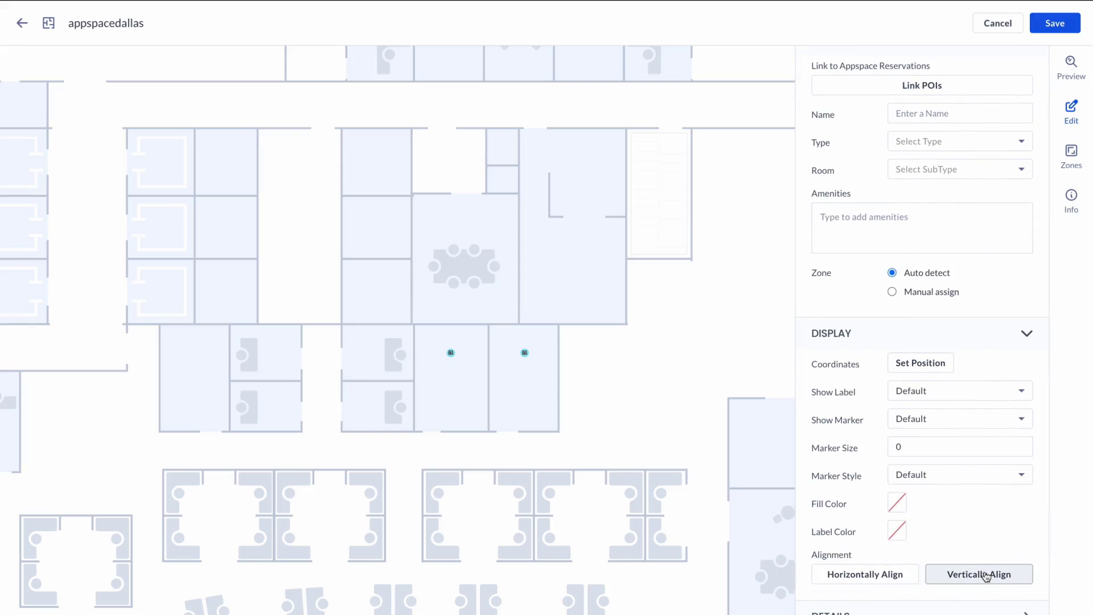